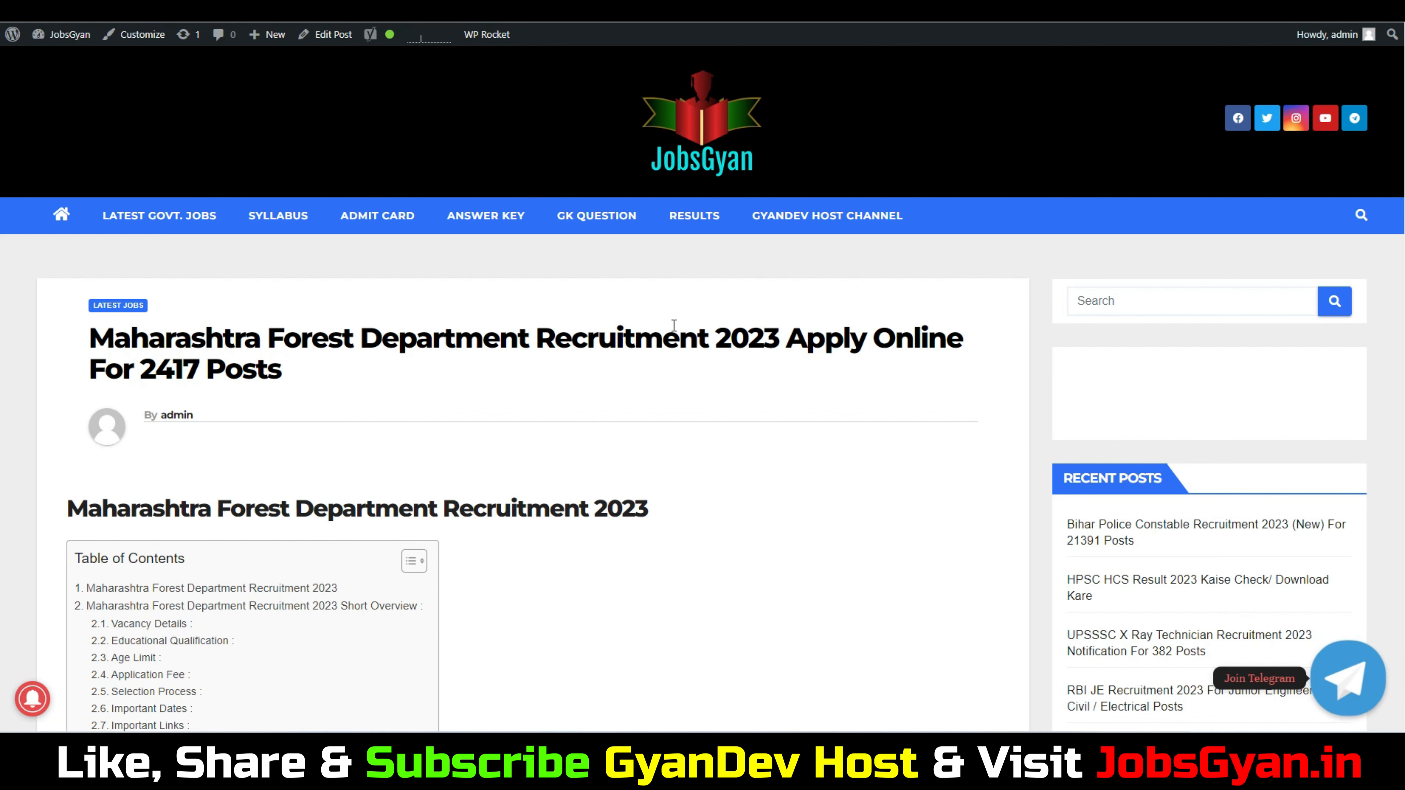
# Review the post's overview and vacancy table, highlighting the 30/06/2023 last date and Forest Guard post
pyautogui.scroll(-4, 708, 328)
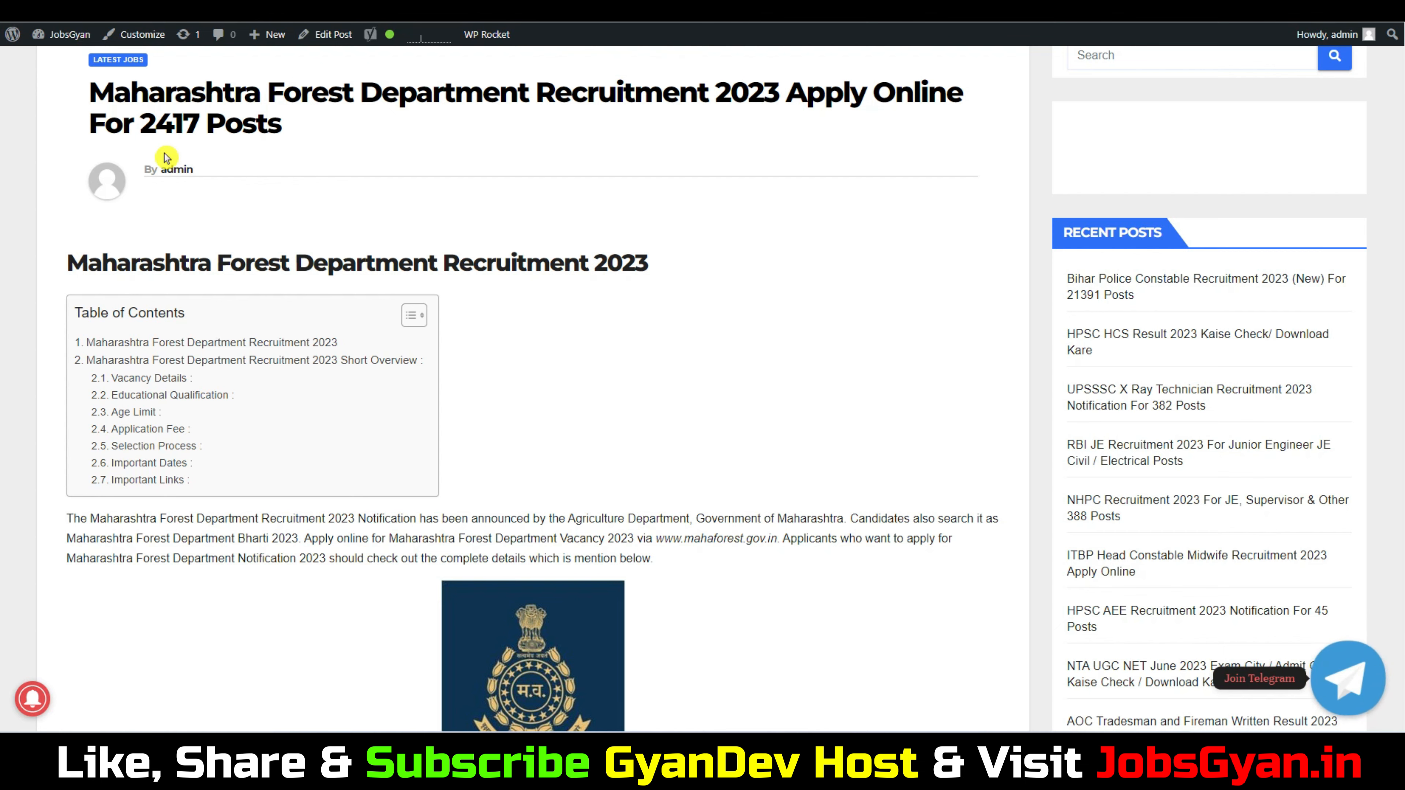
pyautogui.scroll(-15, 756, 302)
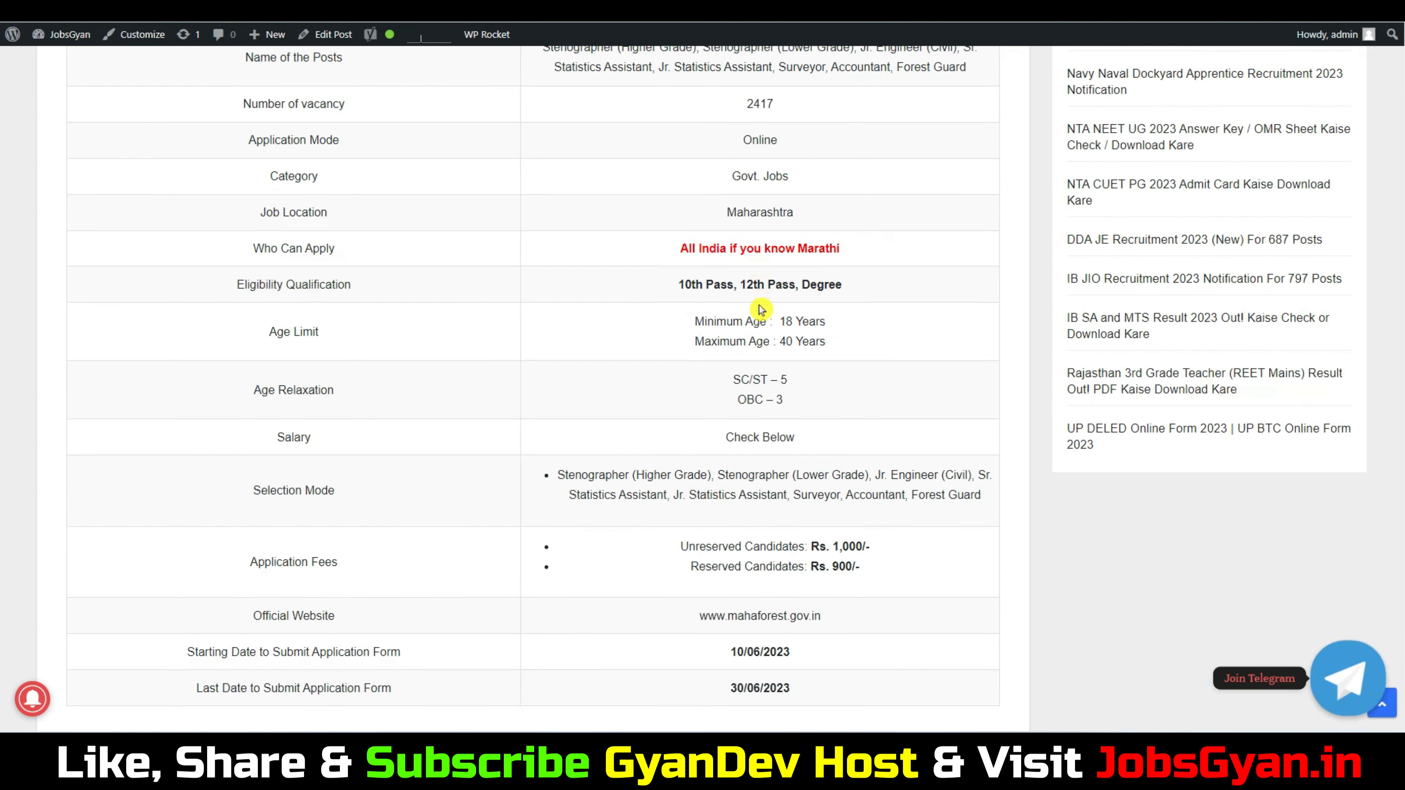
pyautogui.scroll(-2, 752, 314)
pyautogui.moveTo(732, 575); pyautogui.dragTo(832, 578)
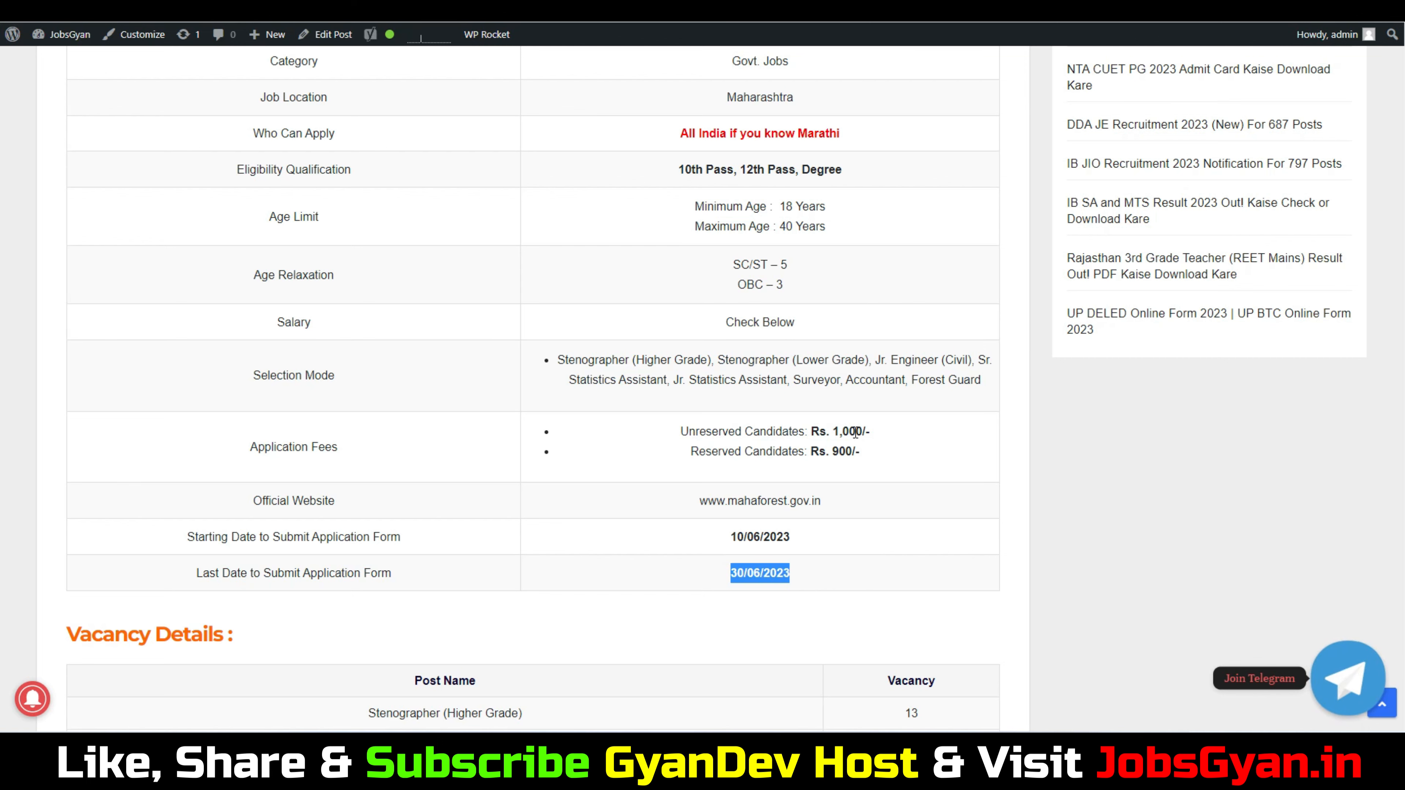
pyautogui.moveTo(830, 452); pyautogui.dragTo(894, 443)
pyautogui.scroll(-6, 894, 443)
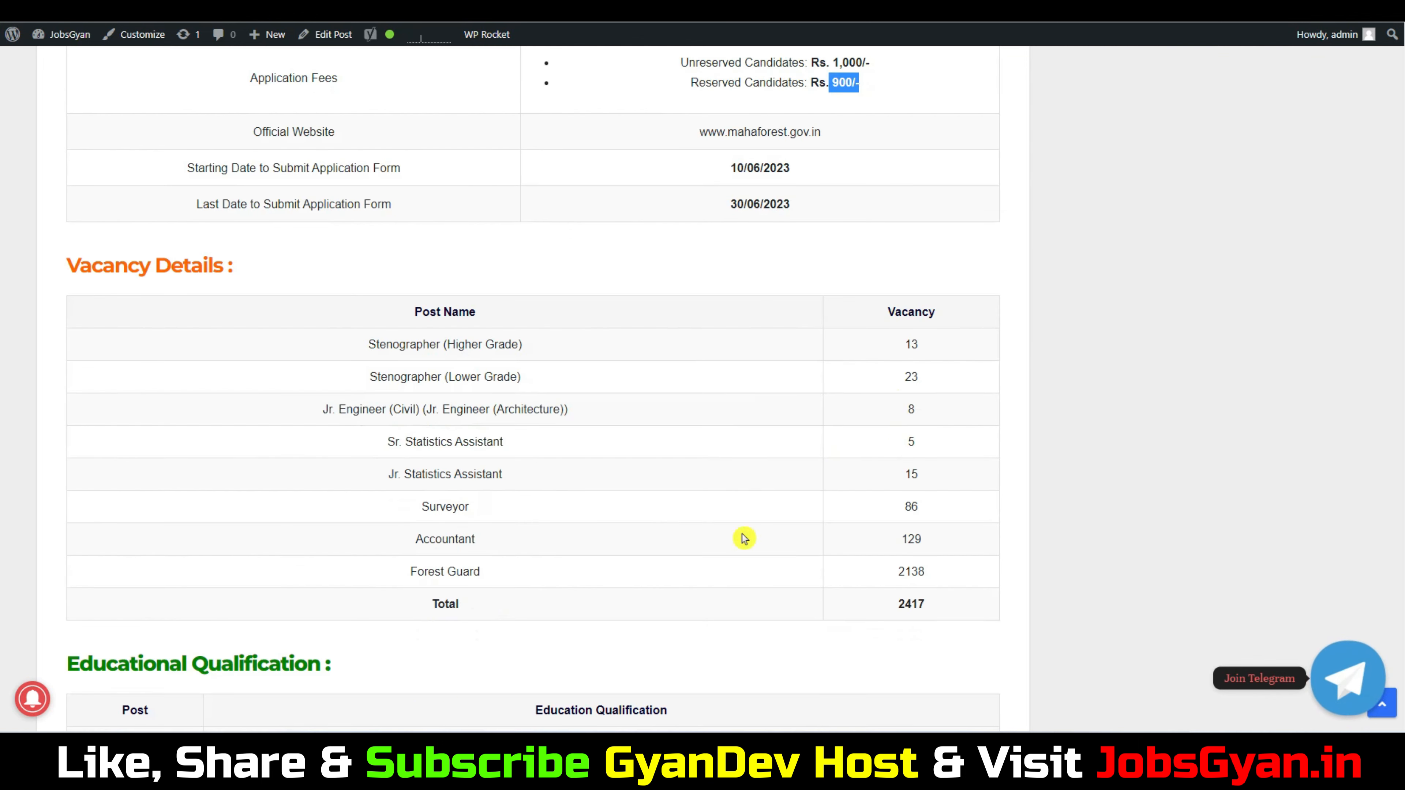
pyautogui.moveTo(437, 354); pyautogui.dragTo(684, 440)
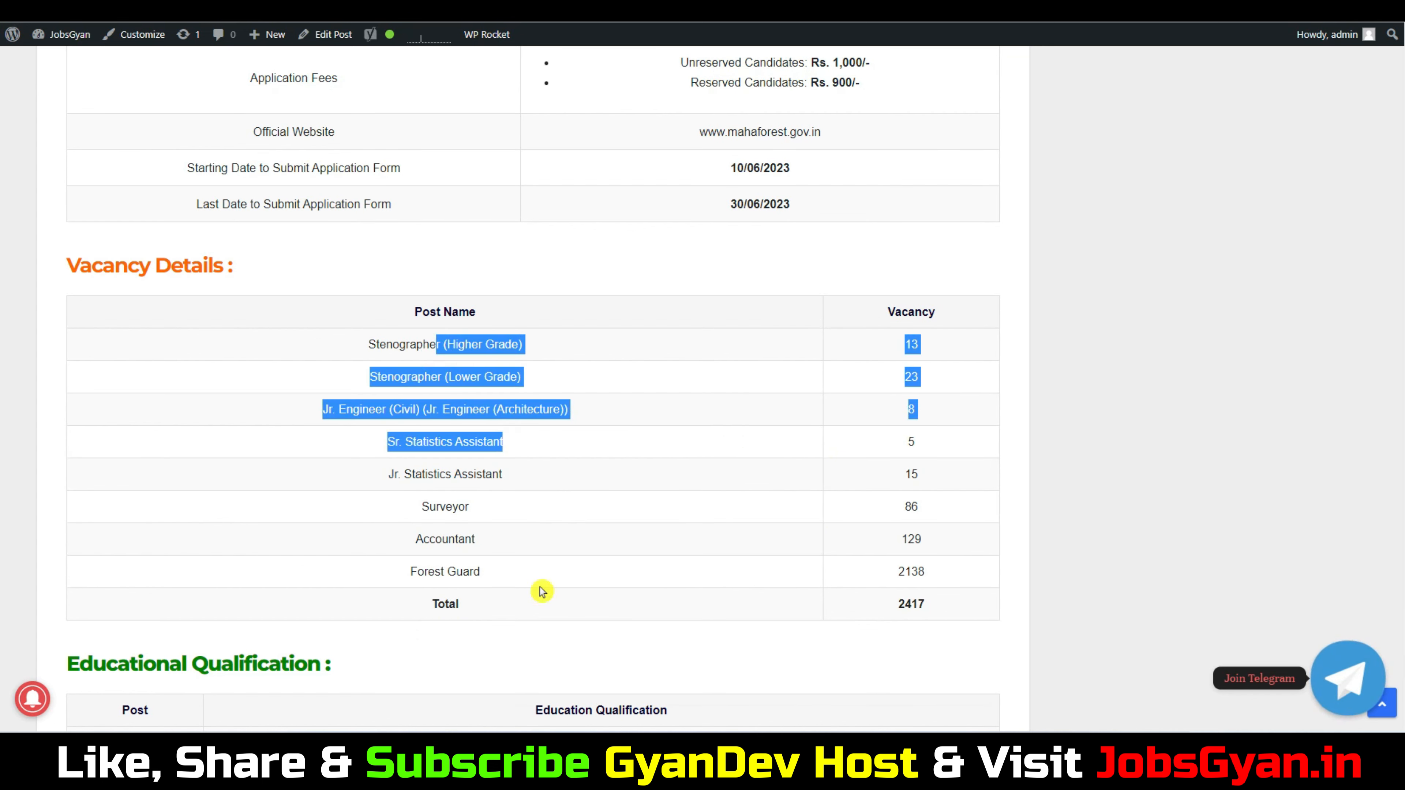
pyautogui.moveTo(436, 571); pyautogui.dragTo(562, 578)
# Read the Forest Guard qualification details and scroll down to the Apply Online Link
pyautogui.scroll(-1, 940, 521)
pyautogui.scroll(-7, 841, 430)
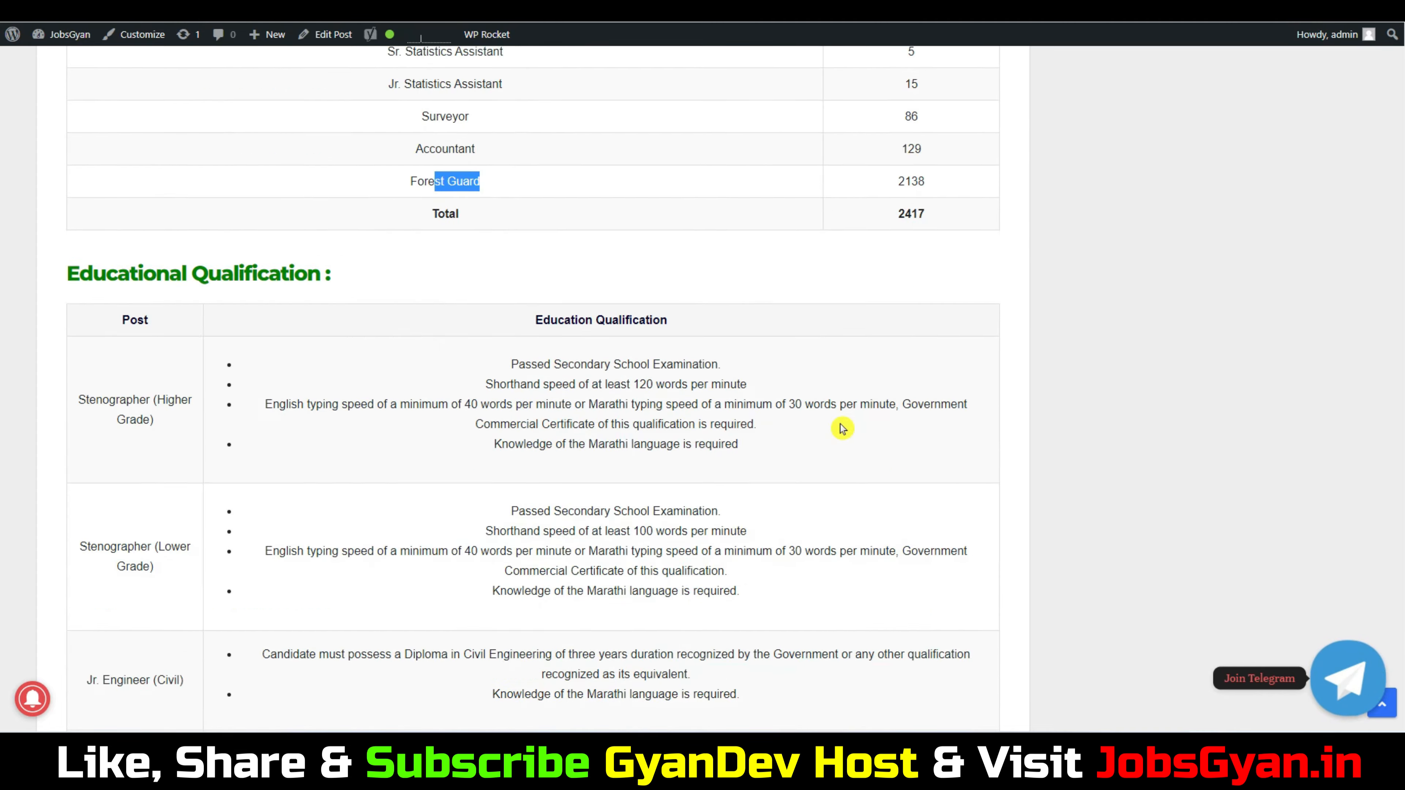
pyautogui.scroll(-2, 609, 316)
pyautogui.moveTo(531, 282); pyautogui.dragTo(716, 343)
pyautogui.scroll(-3, 716, 343)
pyautogui.scroll(-3, 718, 343)
pyautogui.moveTo(309, 333); pyautogui.dragTo(613, 382)
pyautogui.click(766, 391)
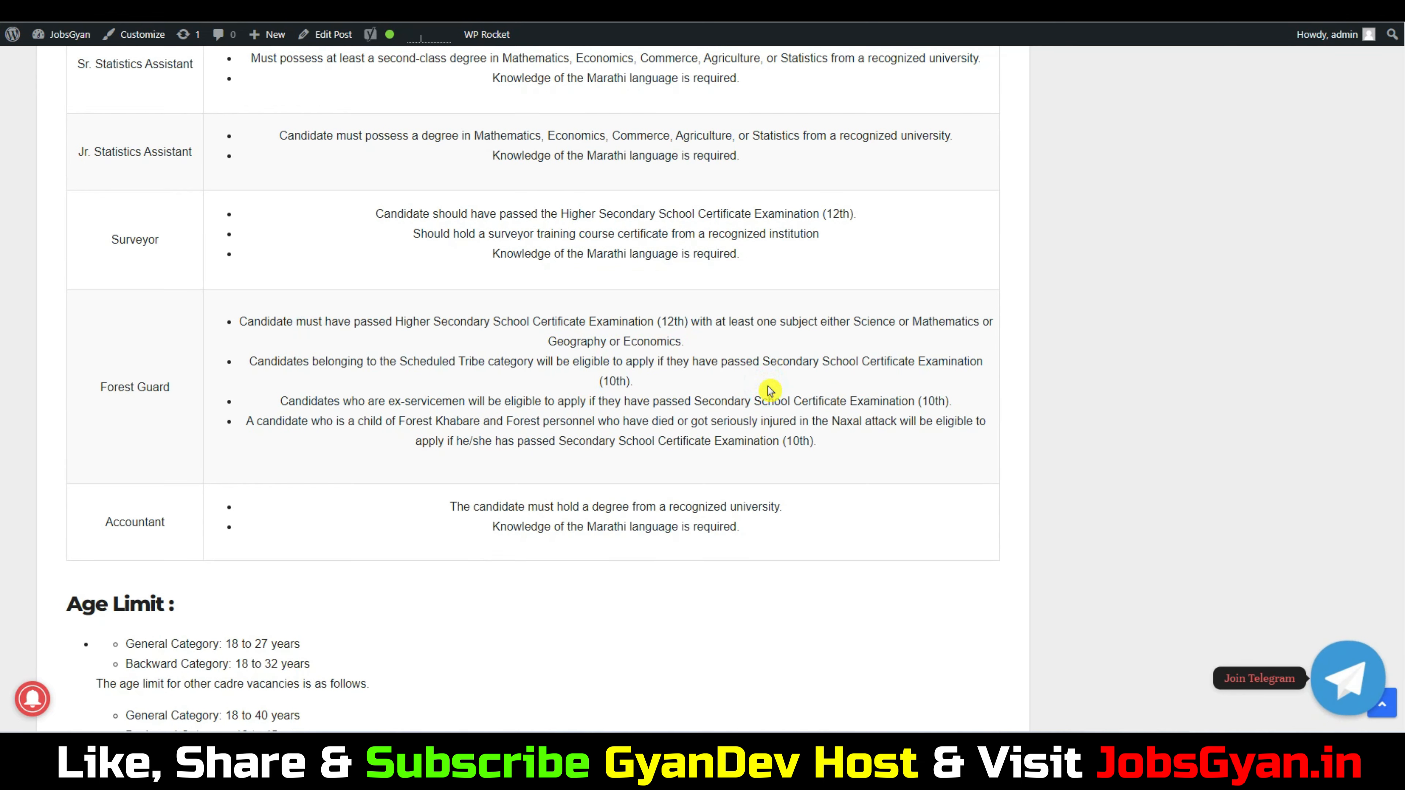
pyautogui.scroll(-12, 769, 390)
pyautogui.scroll(-2, 773, 391)
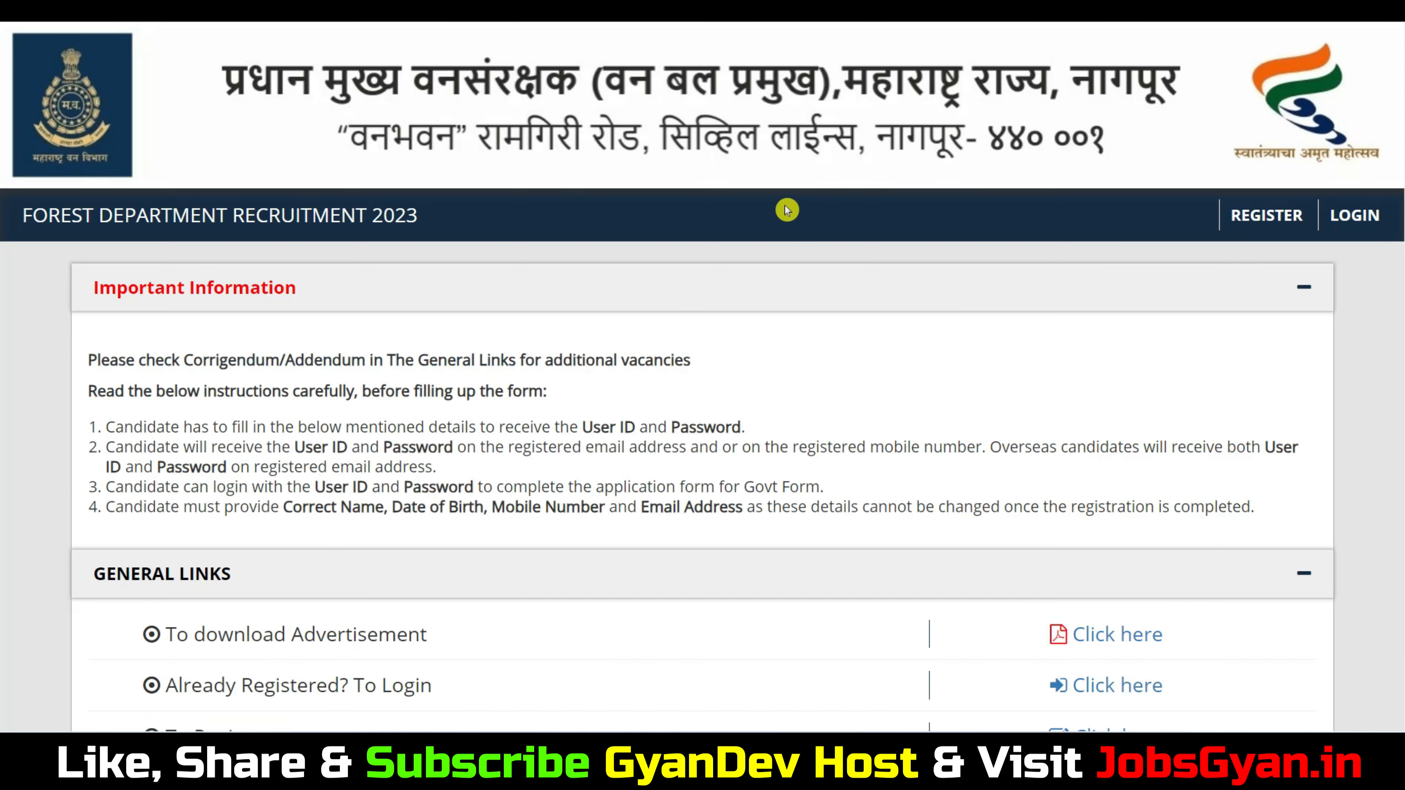
# Start registration and agree to the Privacy Notice to reach the candidate name fields
pyautogui.scroll(-5, 784, 210)
pyautogui.scroll(5, 824, 312)
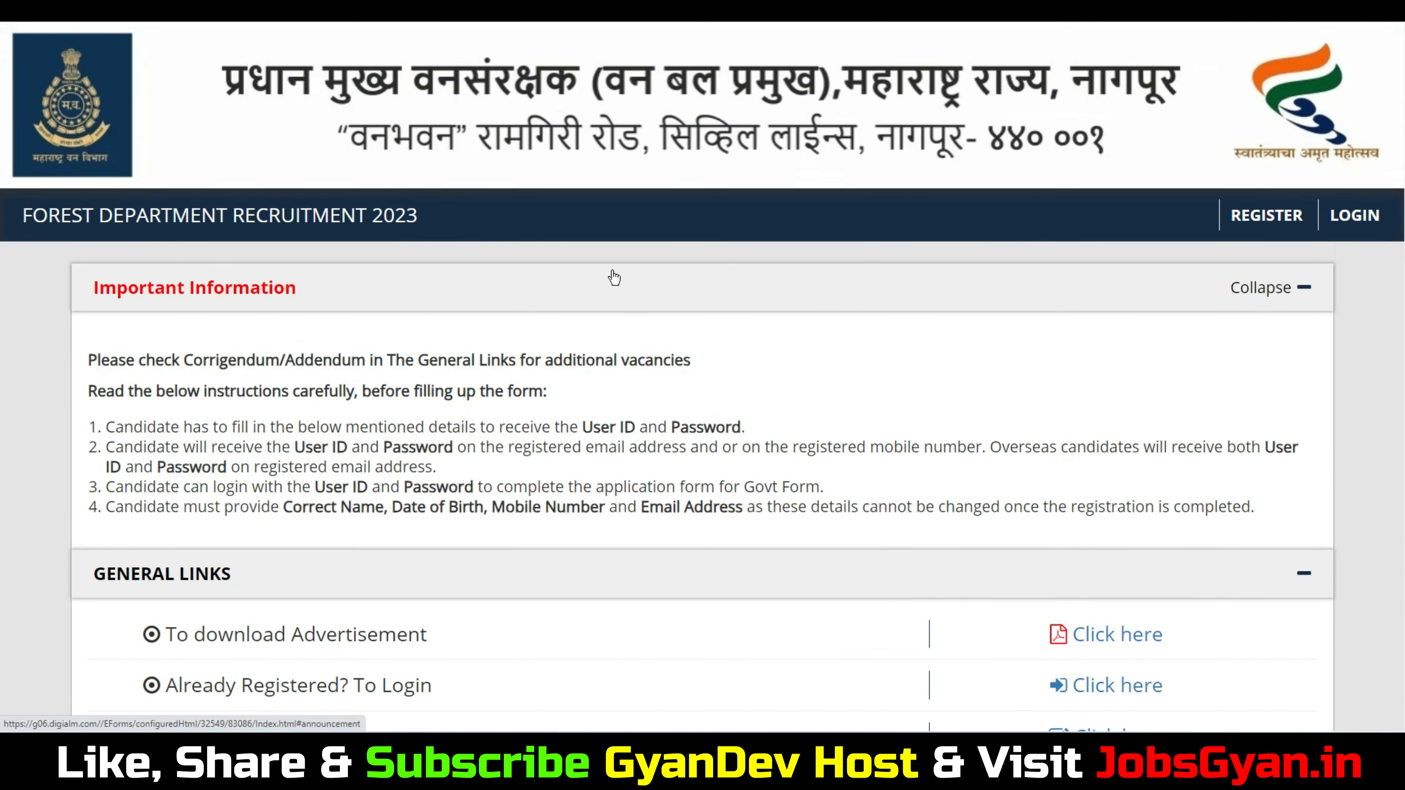
pyautogui.click(1267, 215)
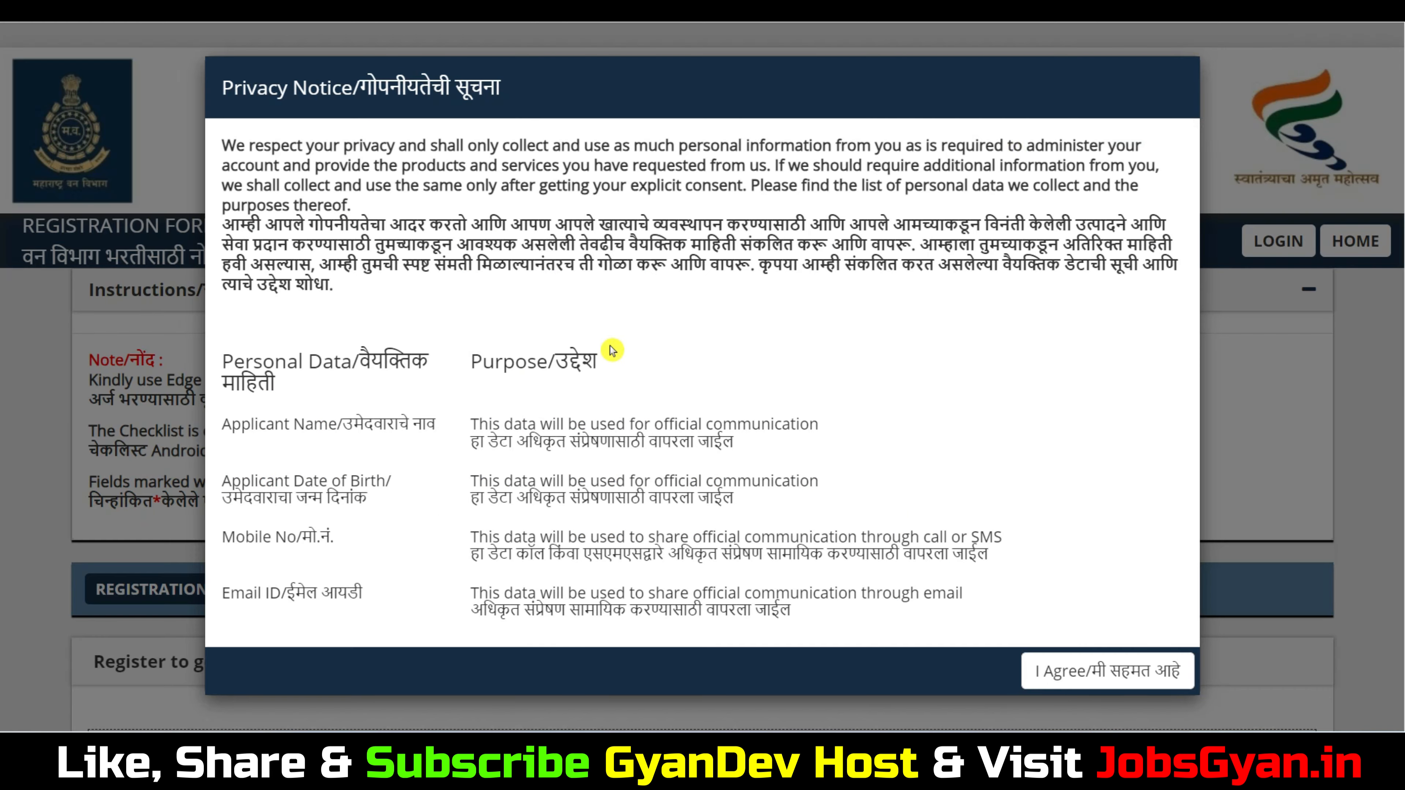
pyautogui.scroll(-2, 664, 382)
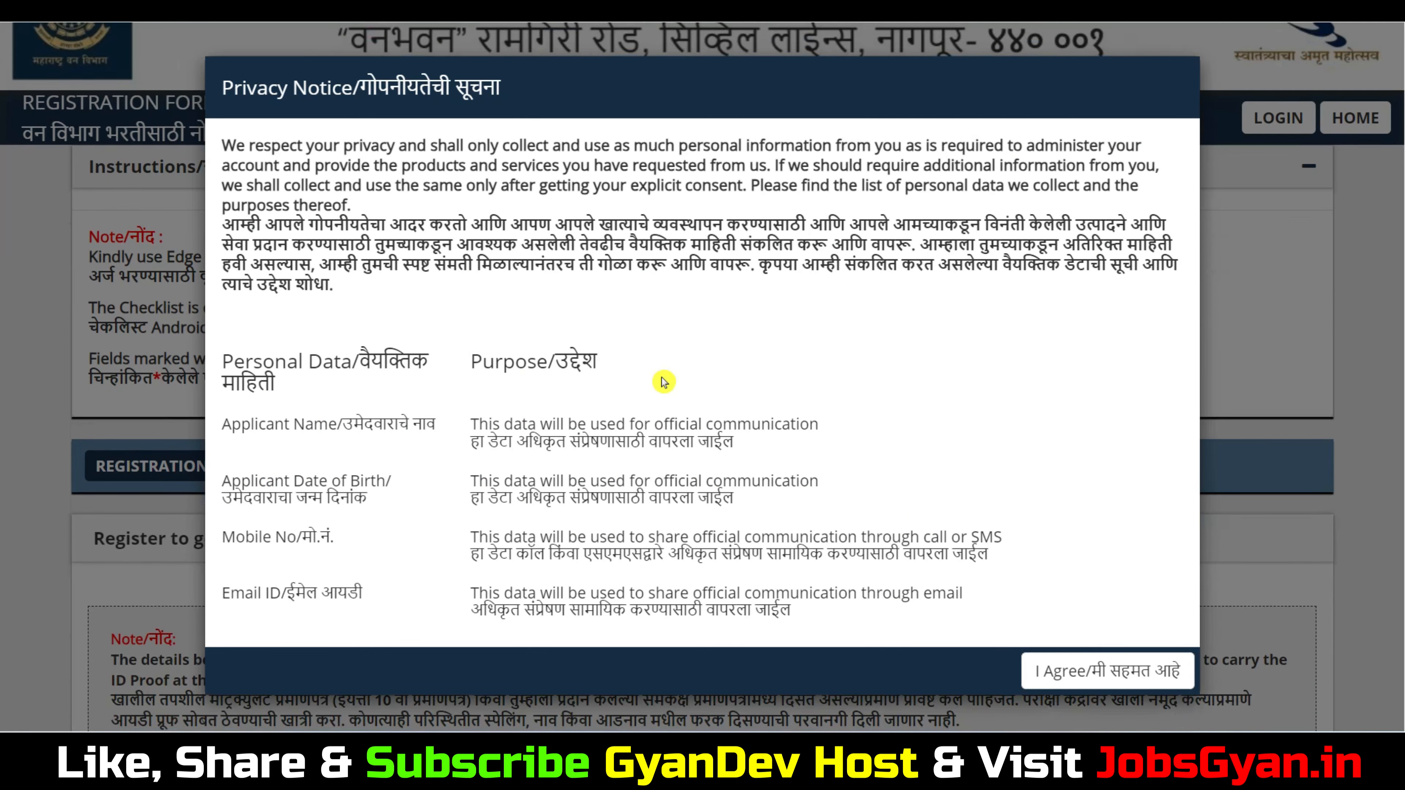
pyautogui.click(1073, 670)
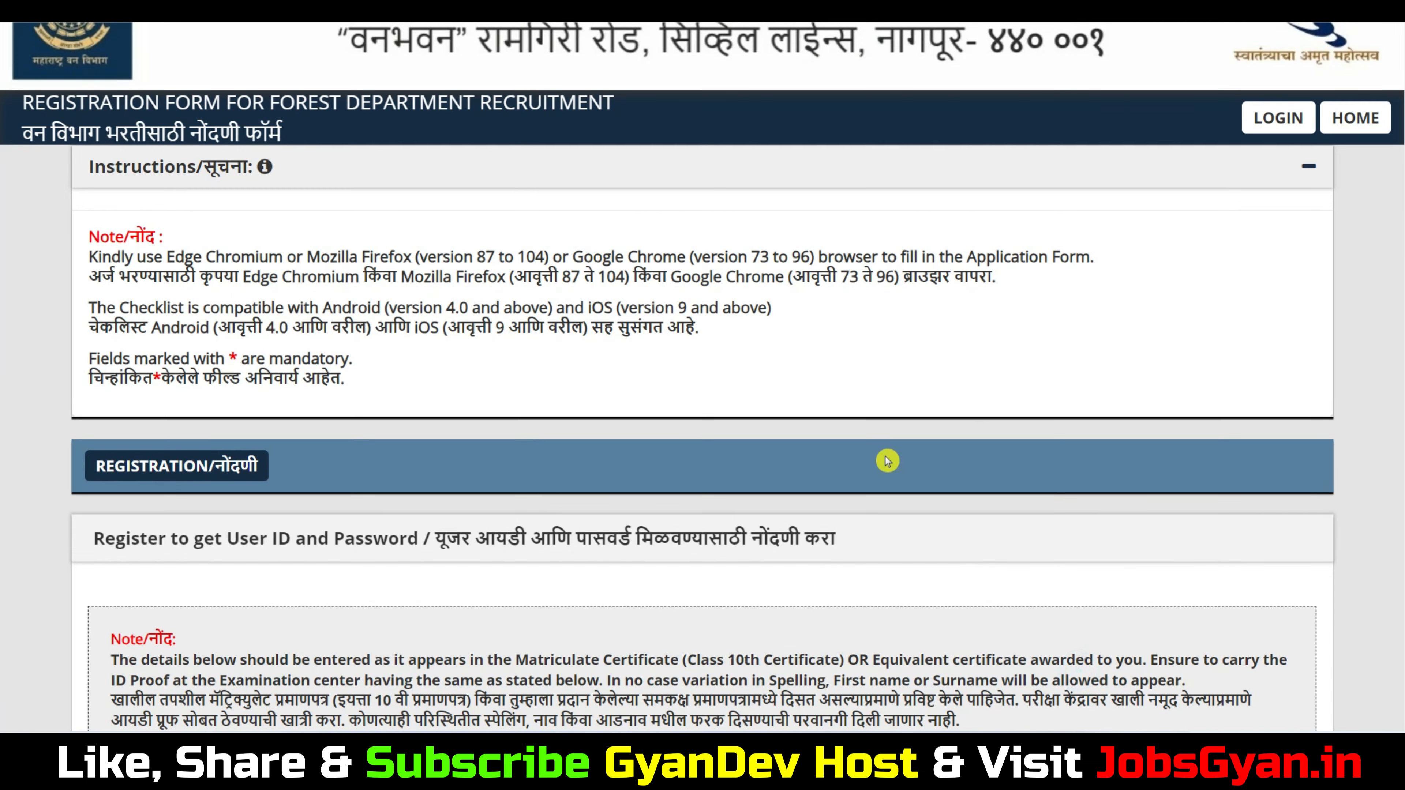
pyautogui.scroll(-5, 888, 461)
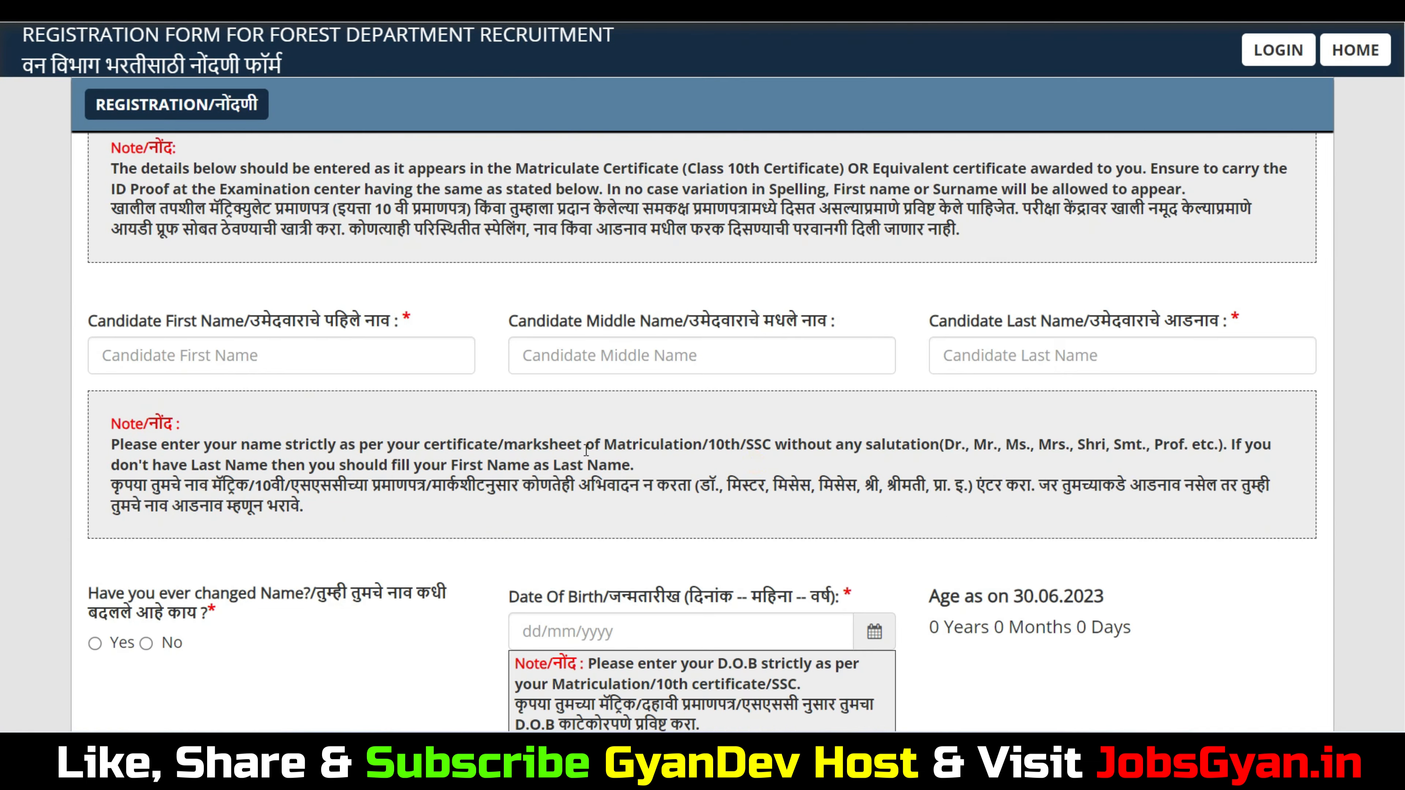
# Enter the candidate's first name and surname, skipping middle name, and check the missing-surname note
pyautogui.click(272, 343)
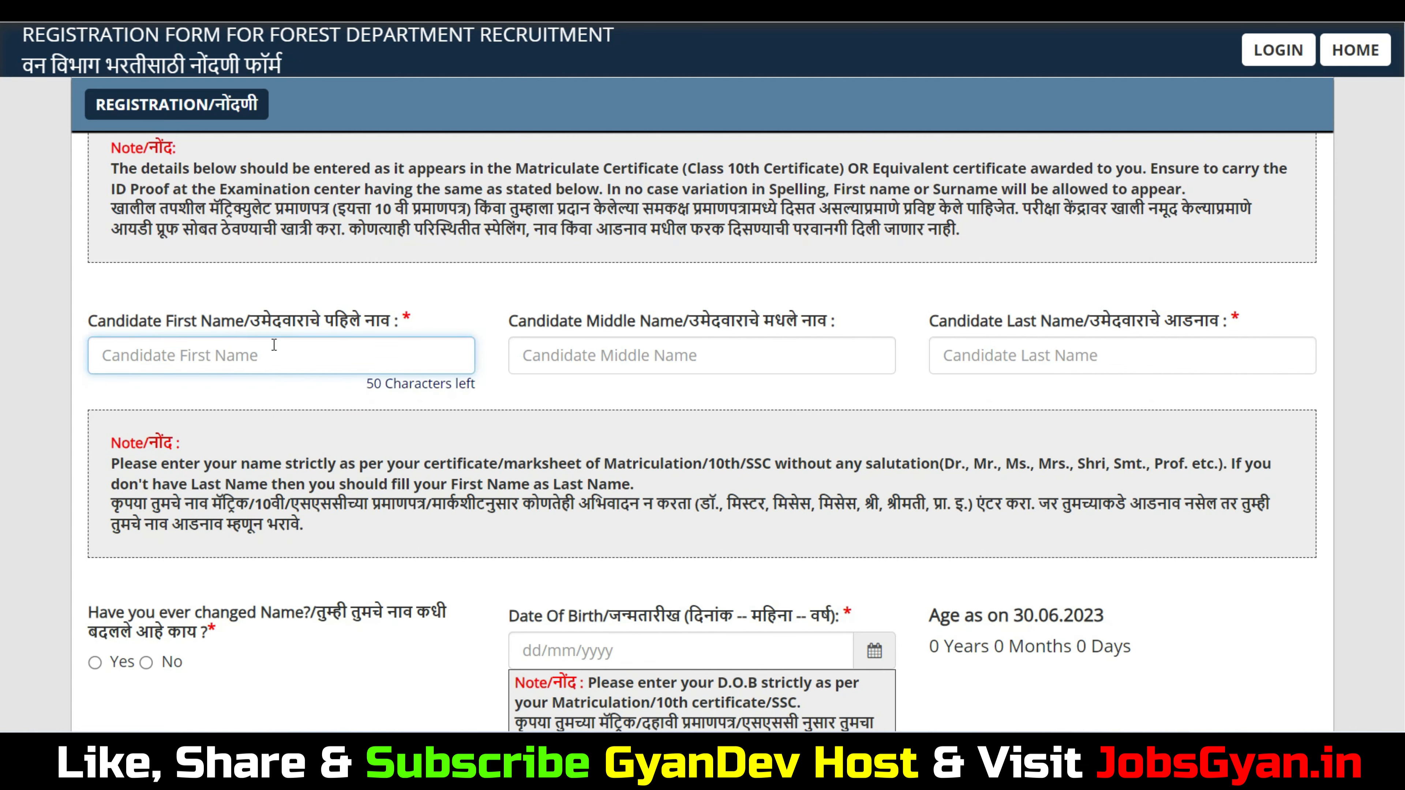
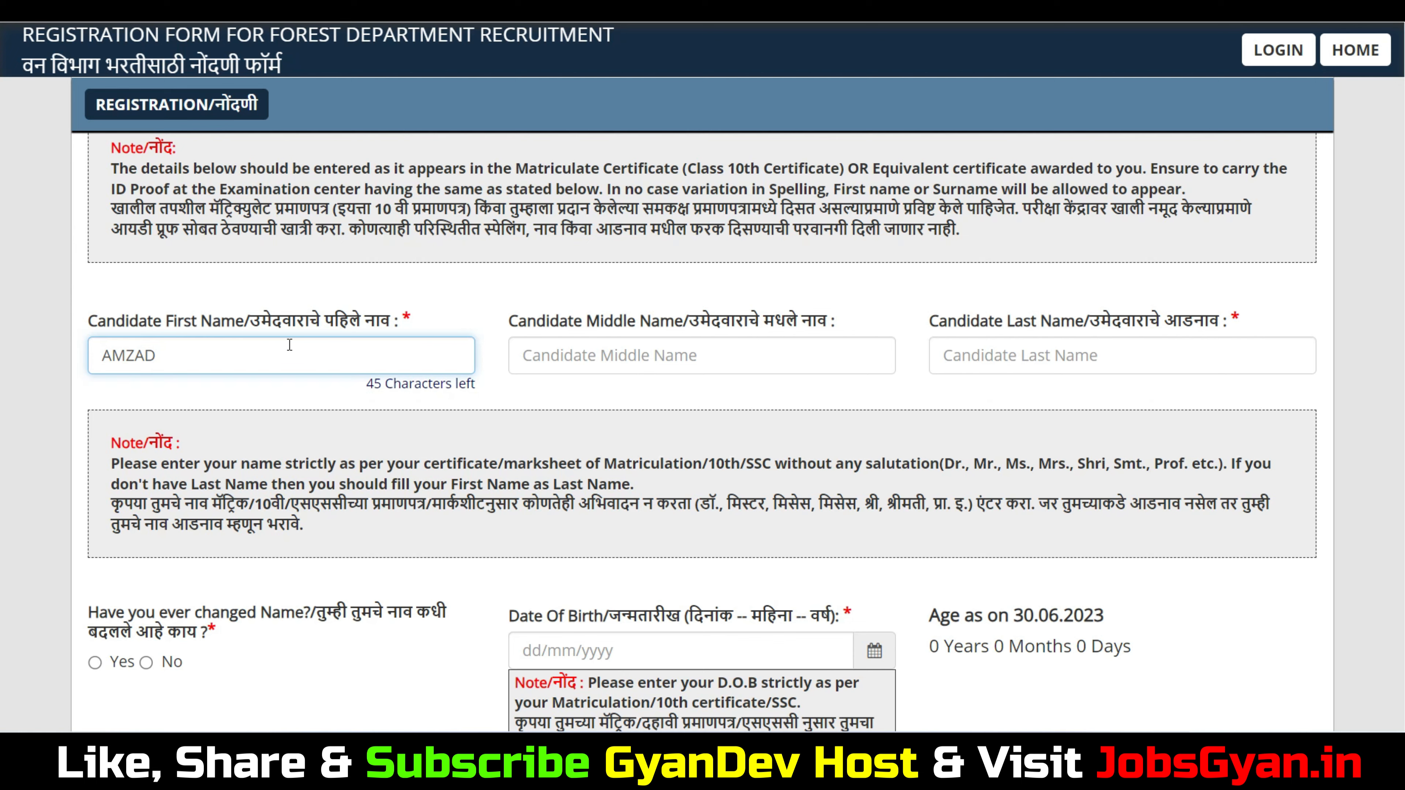
pyautogui.moveTo(523, 324); pyautogui.dragTo(600, 323)
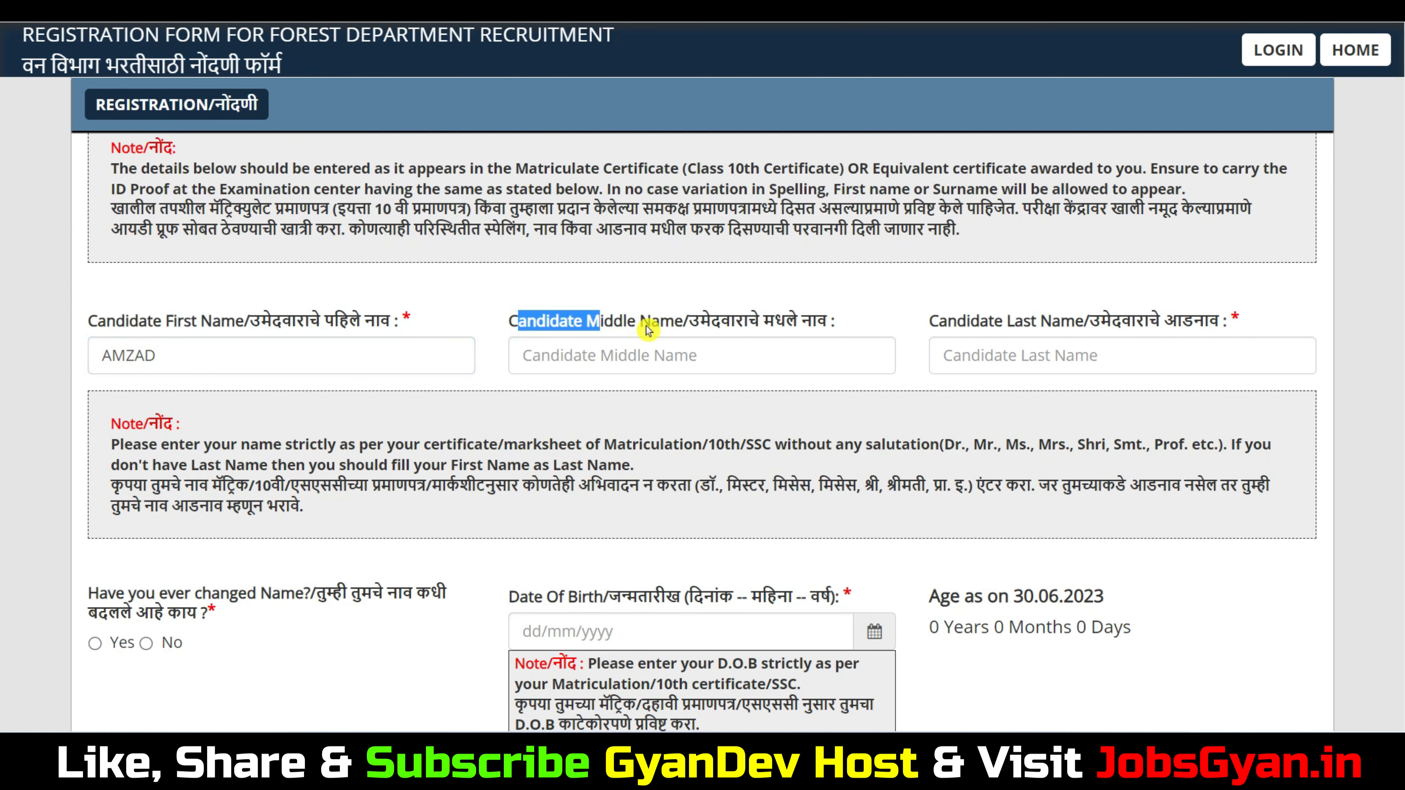
pyautogui.click(1039, 354)
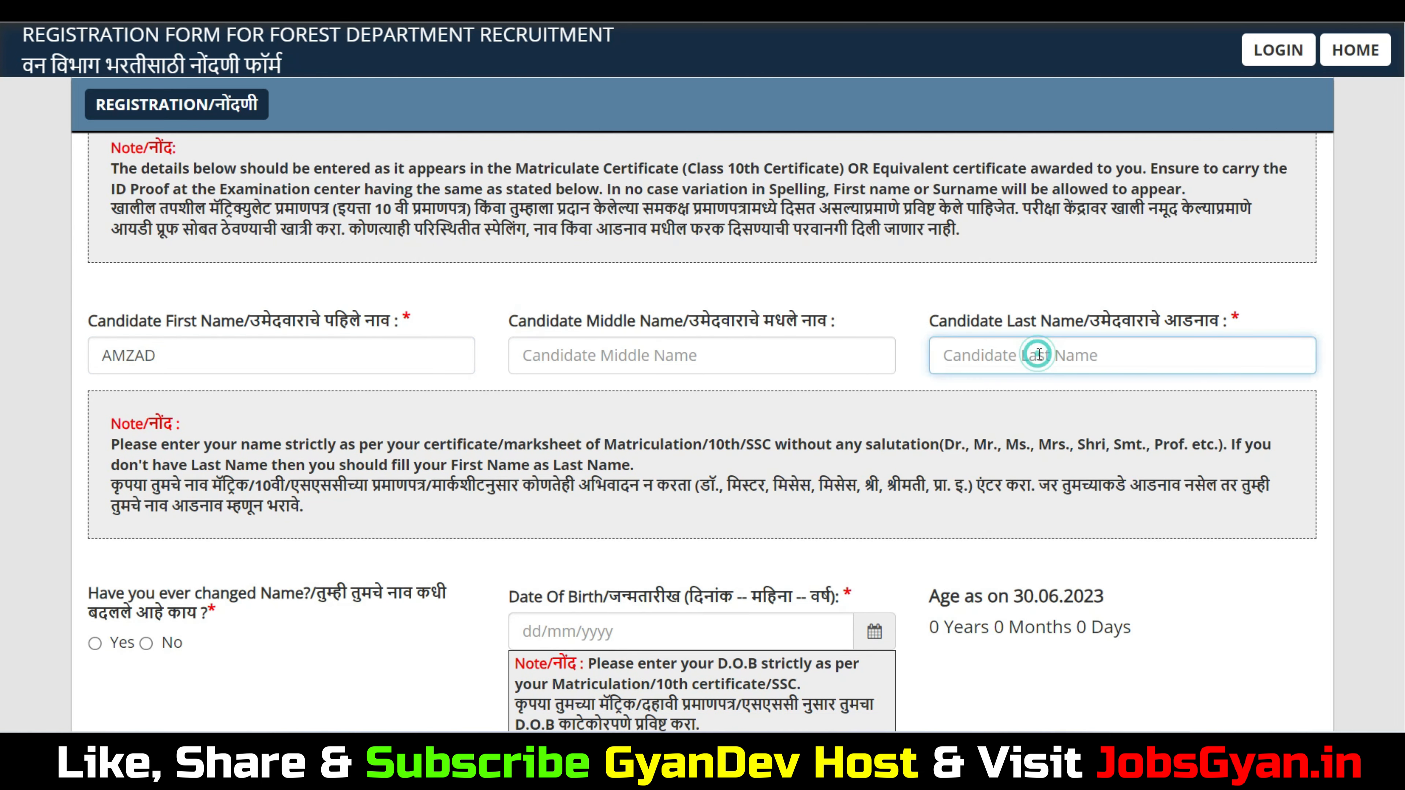
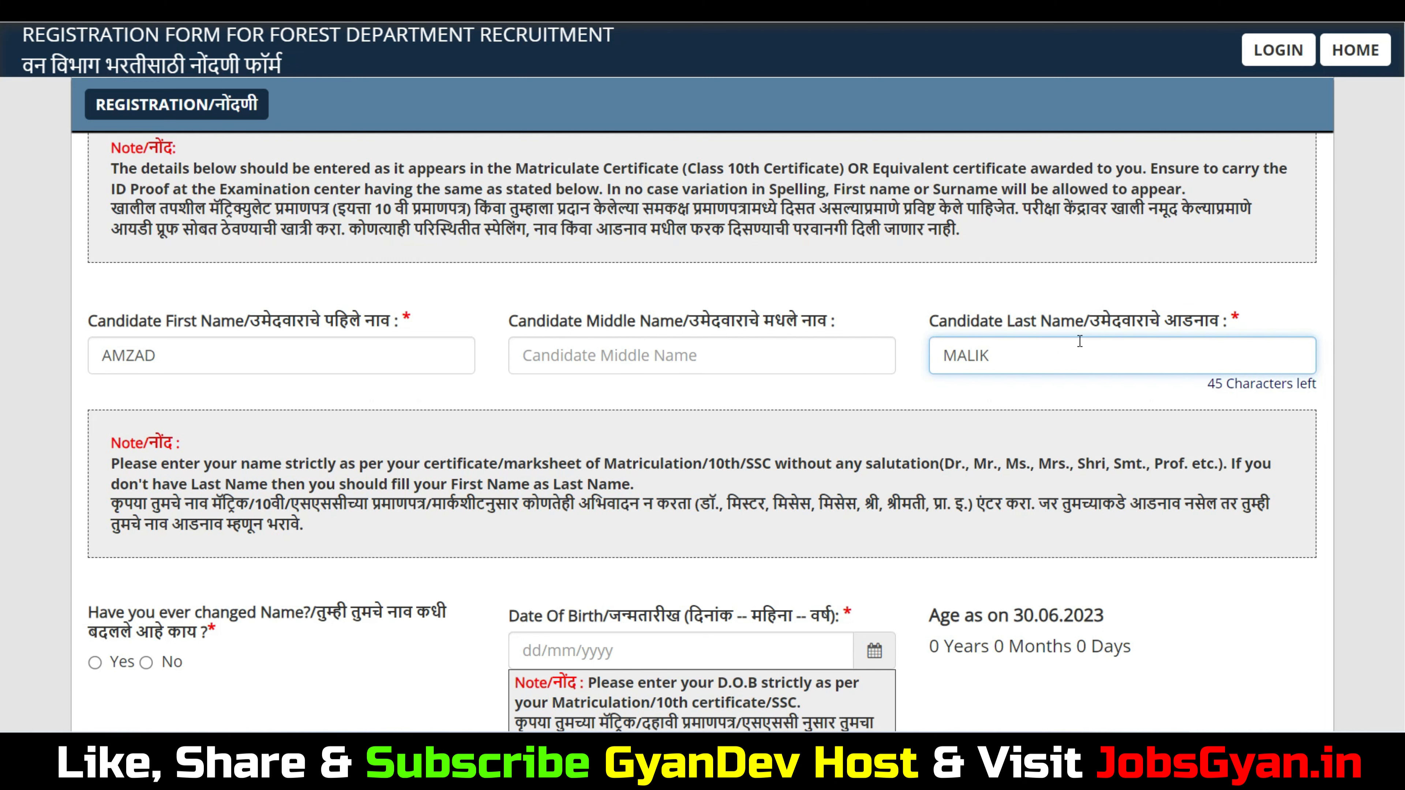
pyautogui.click(1250, 468)
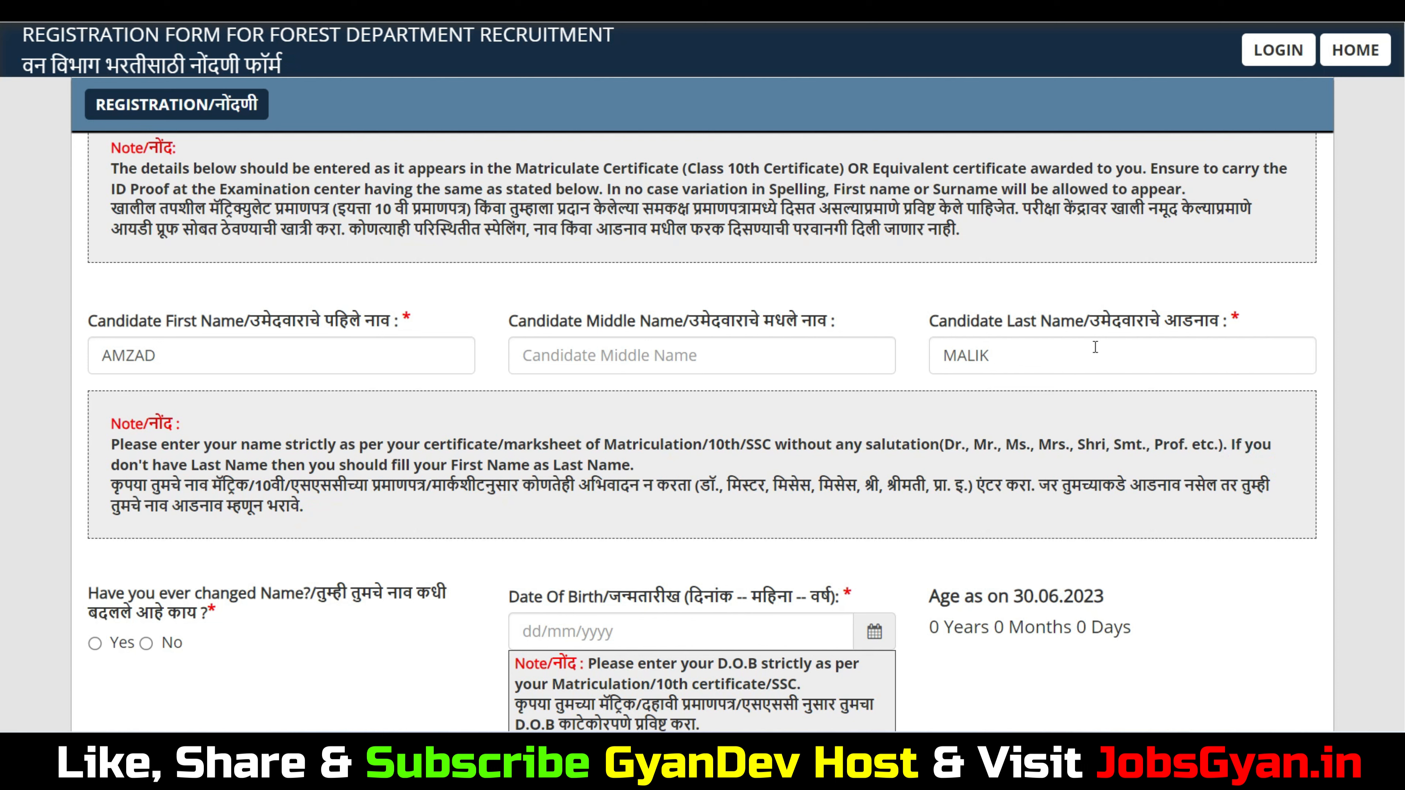
pyautogui.click(1017, 366)
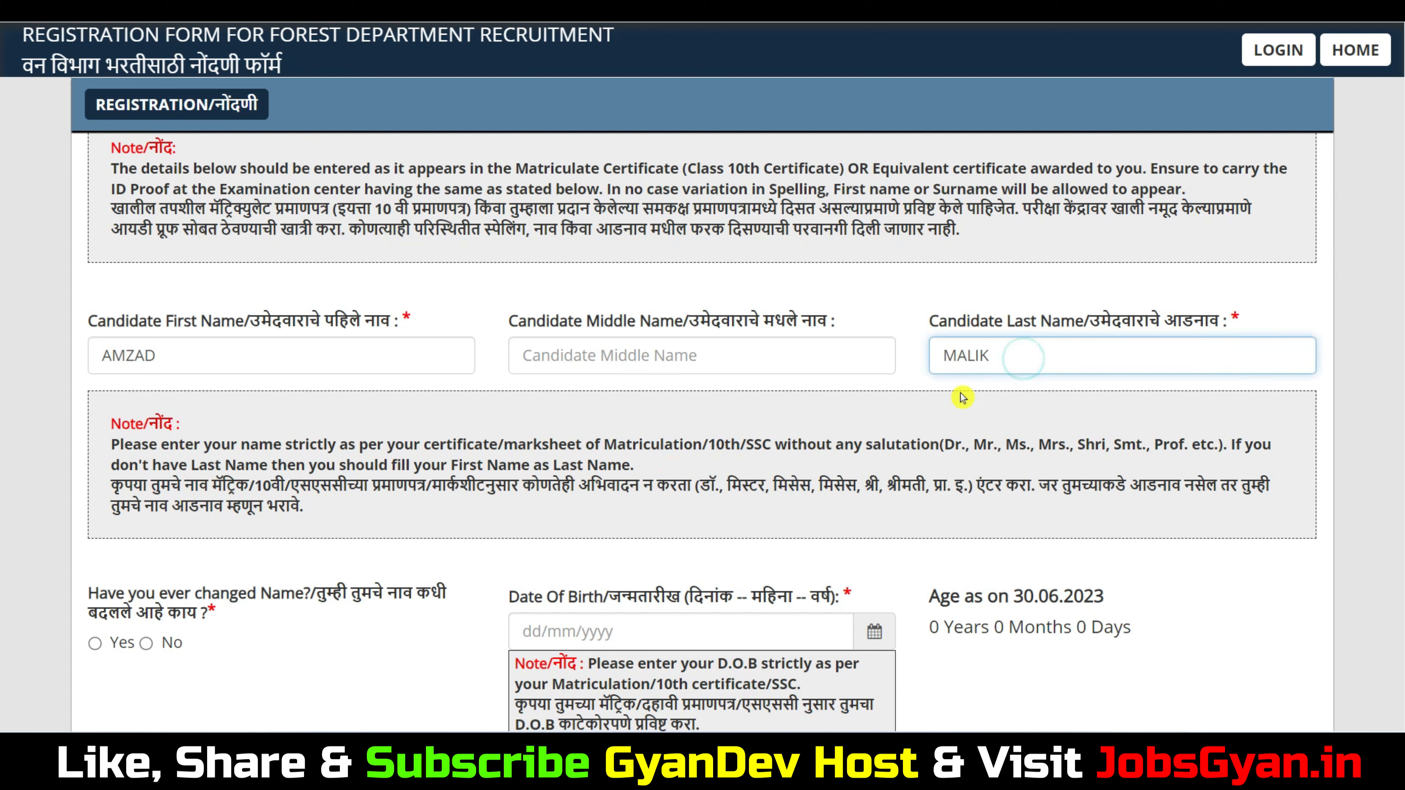
pyautogui.moveTo(946, 355); pyautogui.dragTo(1025, 358)
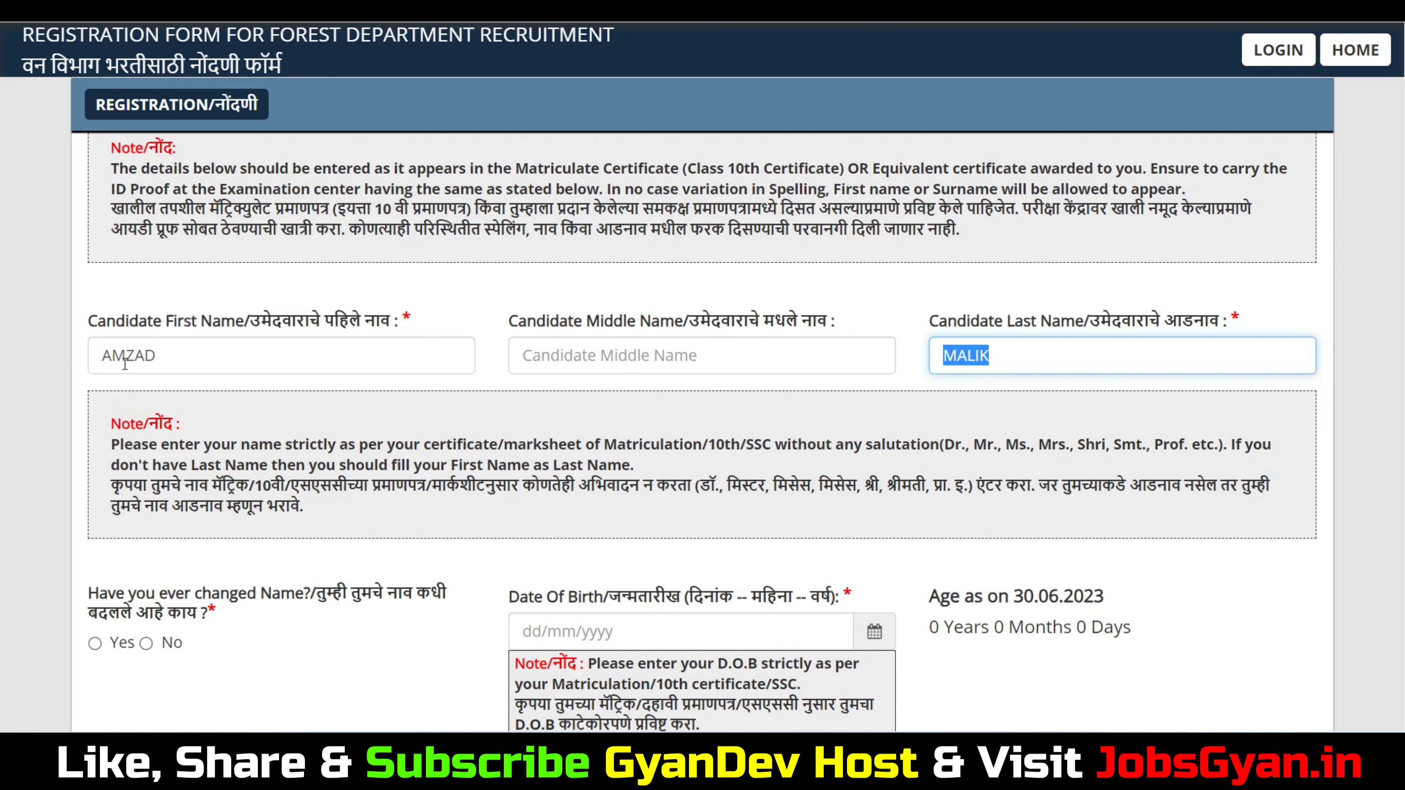
pyautogui.click(1010, 356)
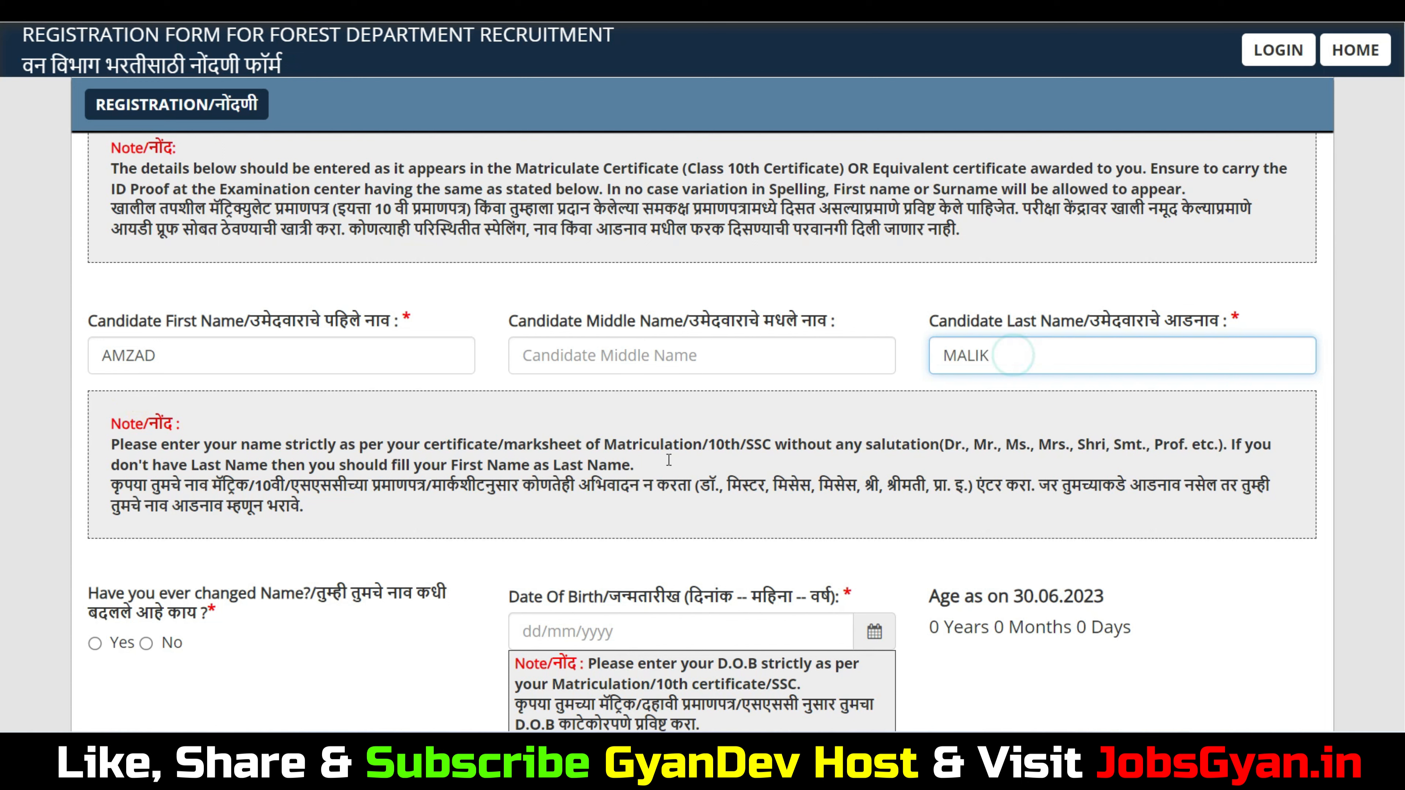
pyautogui.moveTo(225, 465); pyautogui.dragTo(287, 466)
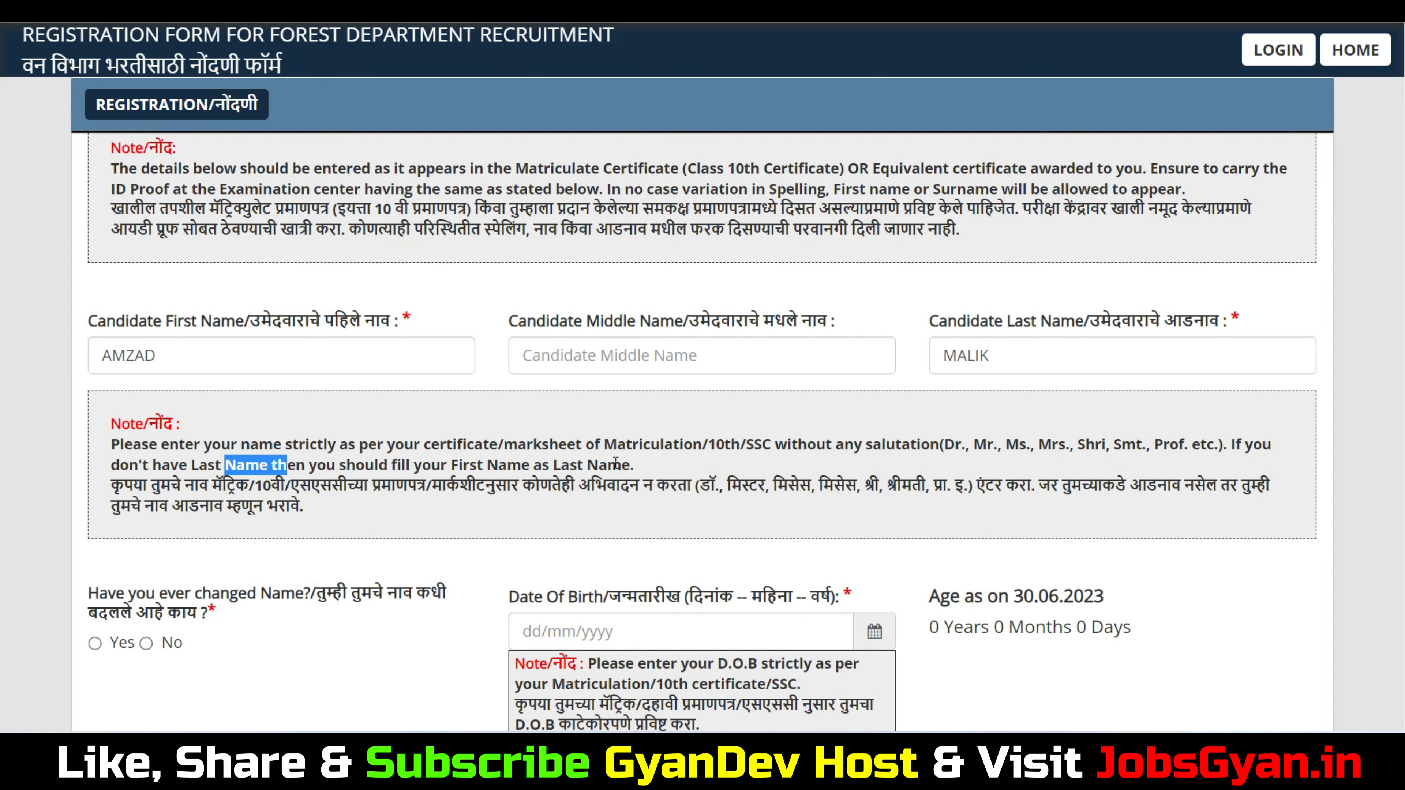
pyautogui.scroll(-2, 575, 453)
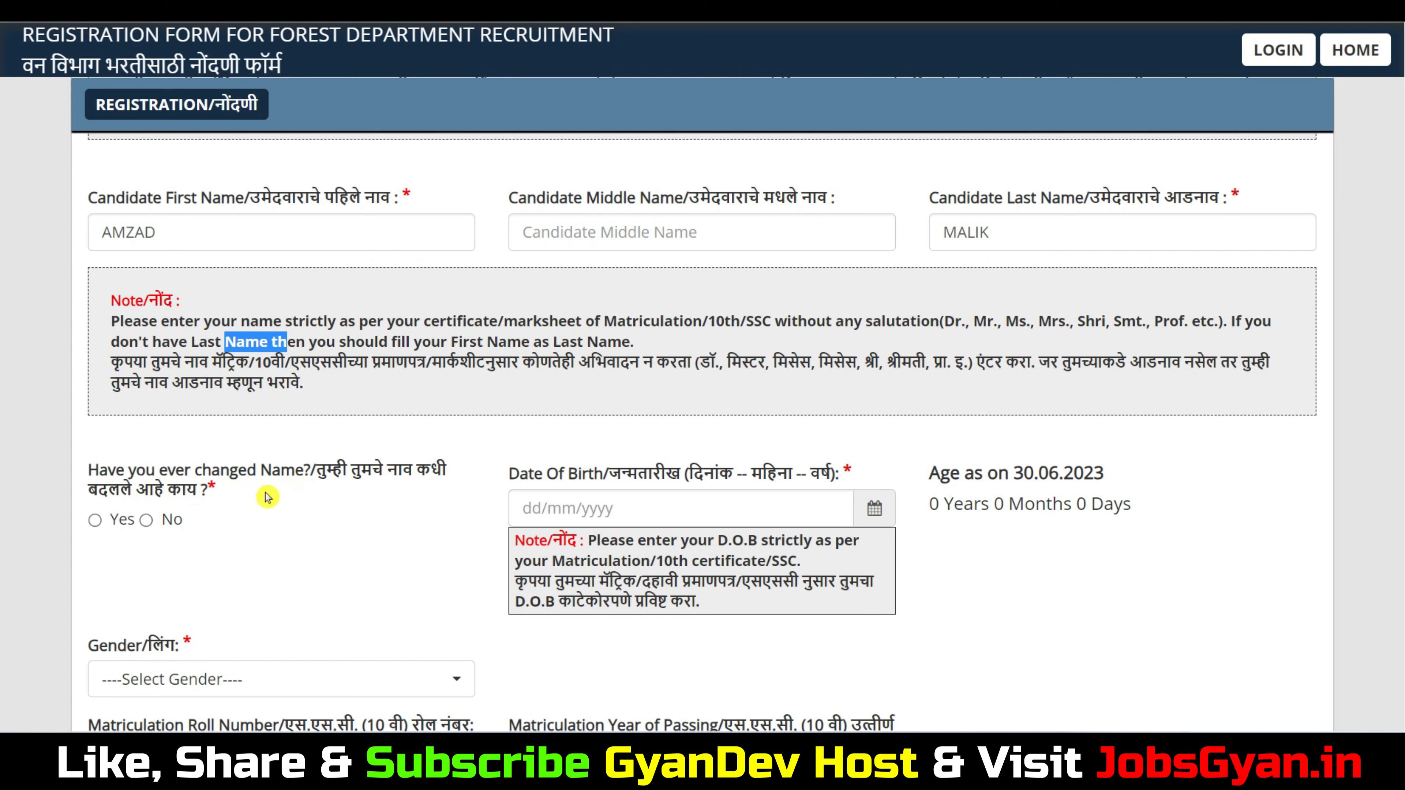
# Answer No to the changed-name question
pyautogui.click(96, 520)
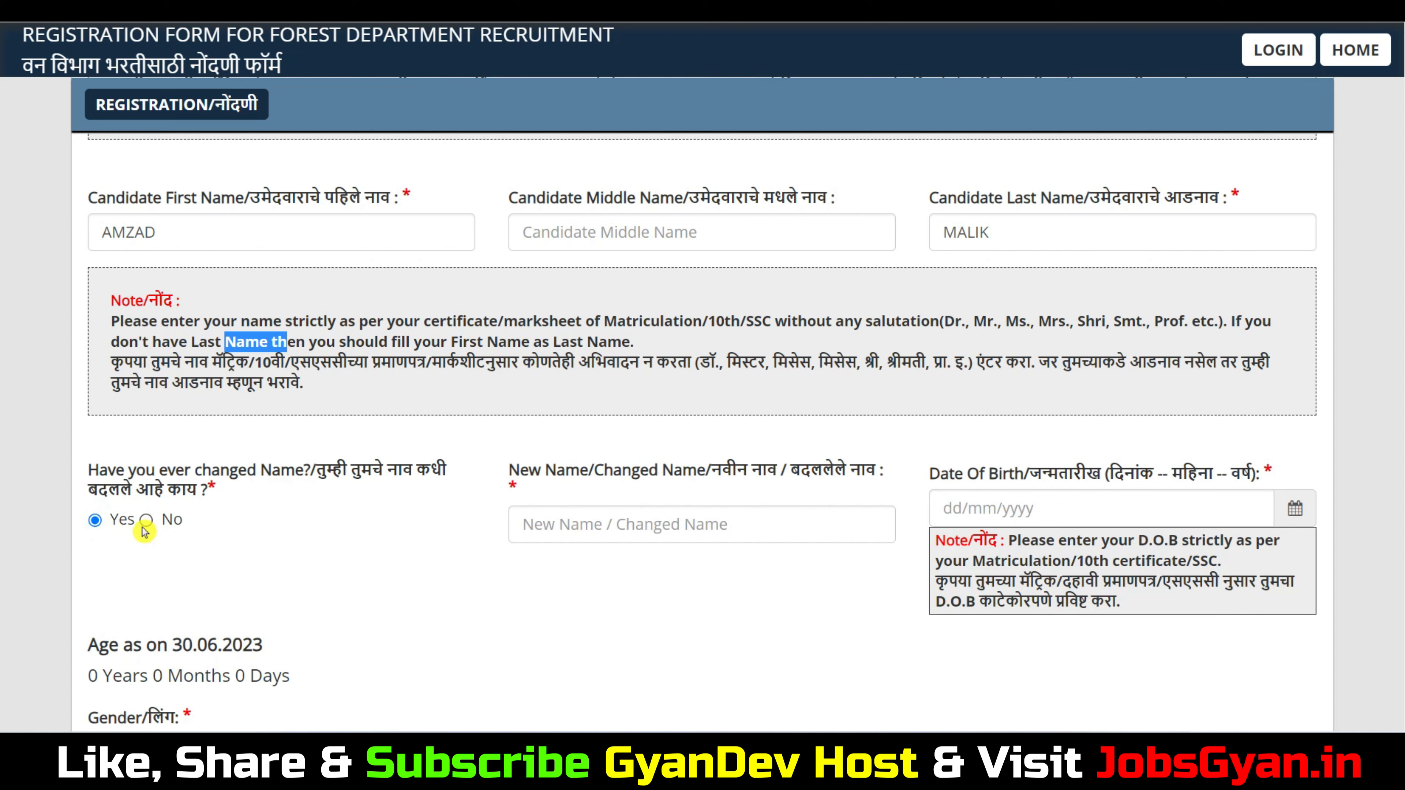
pyautogui.click(598, 529)
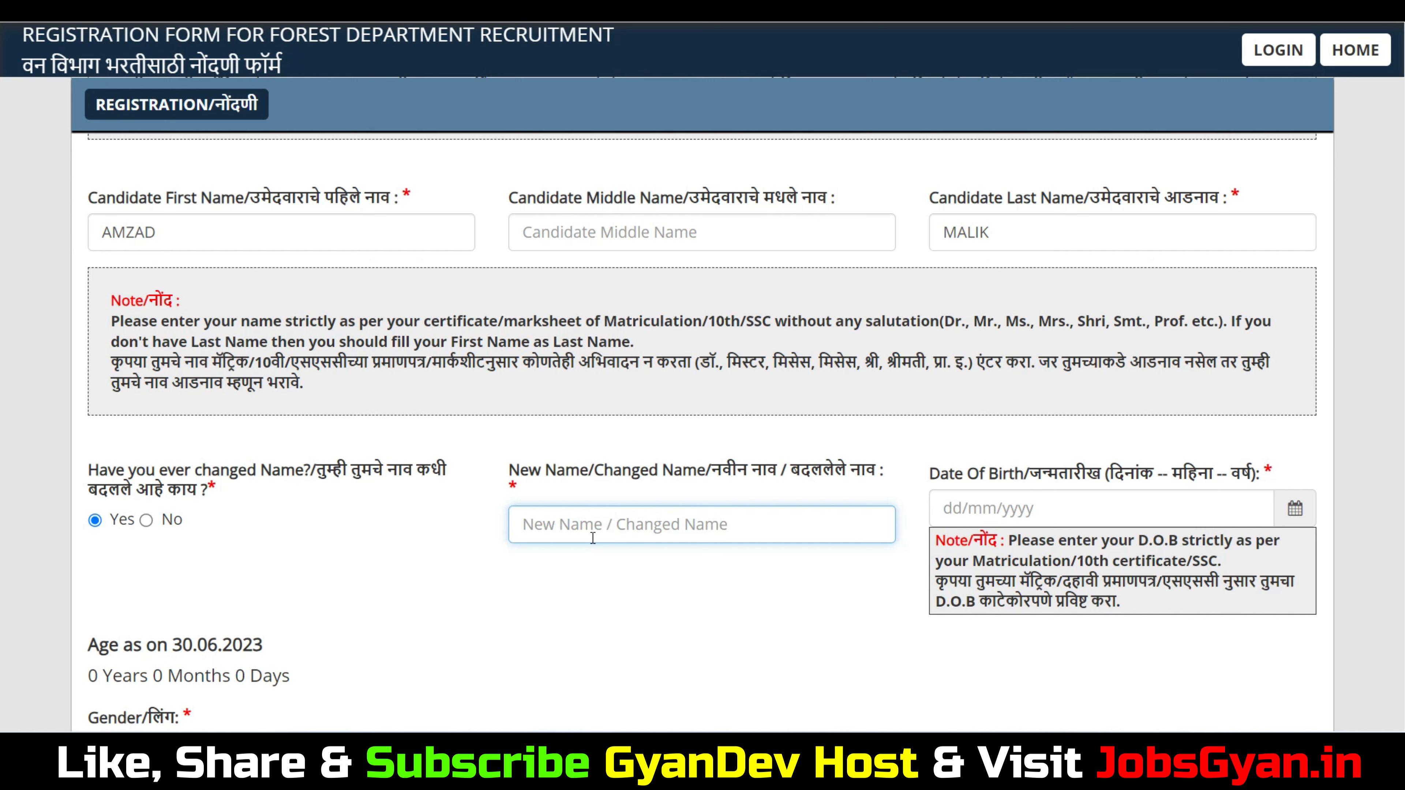
pyautogui.click(146, 521)
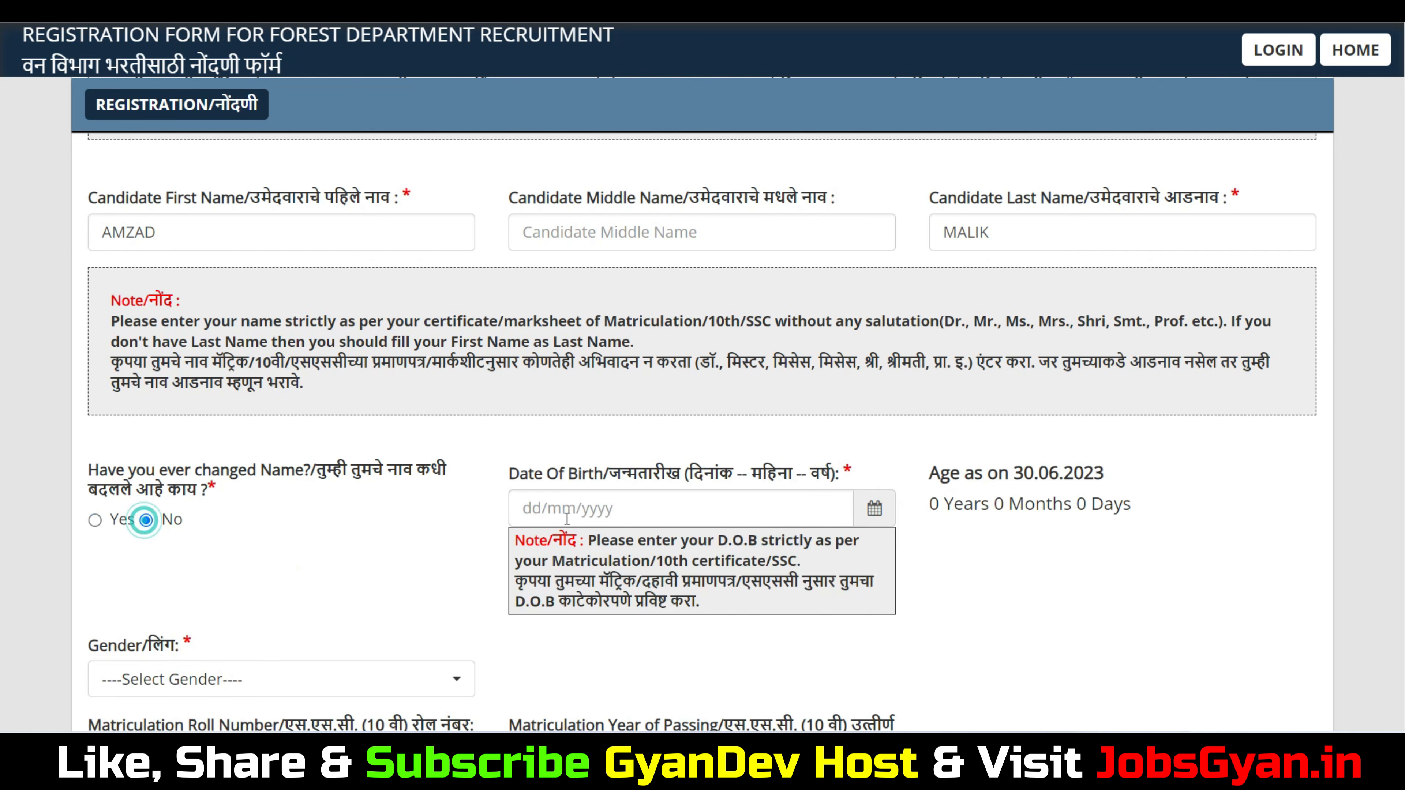
pyautogui.click(530, 509)
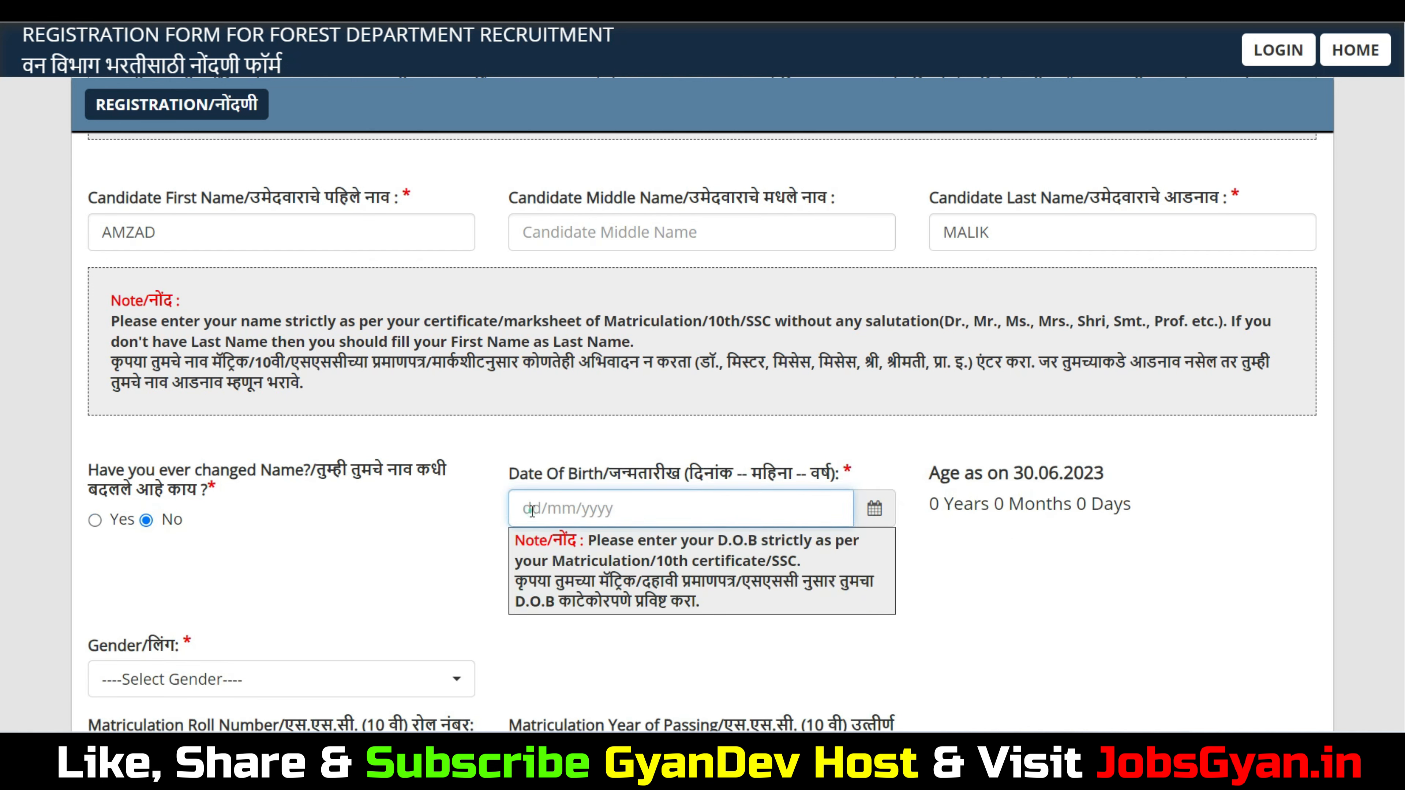
pyautogui.click(875, 516)
pyautogui.click(637, 202)
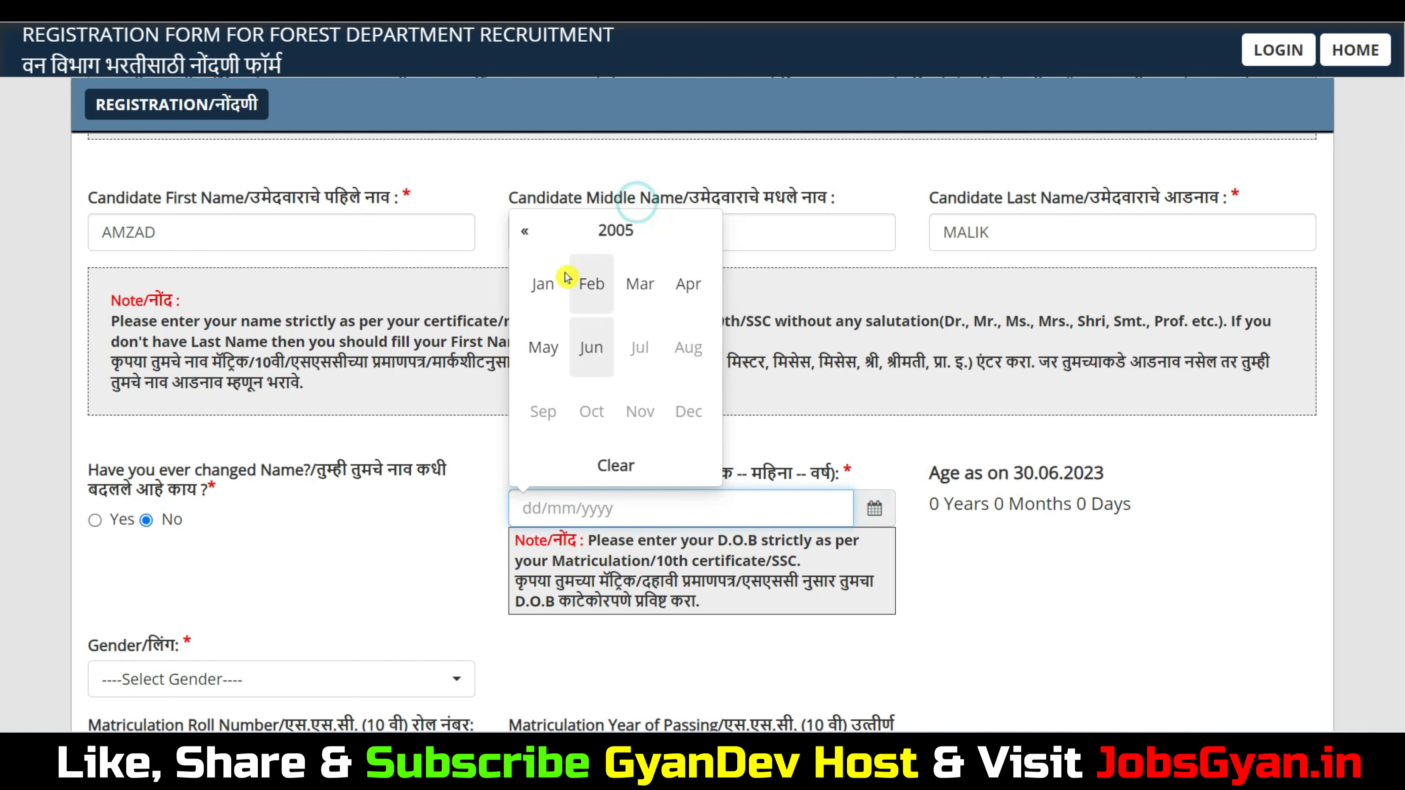
pyautogui.click(615, 230)
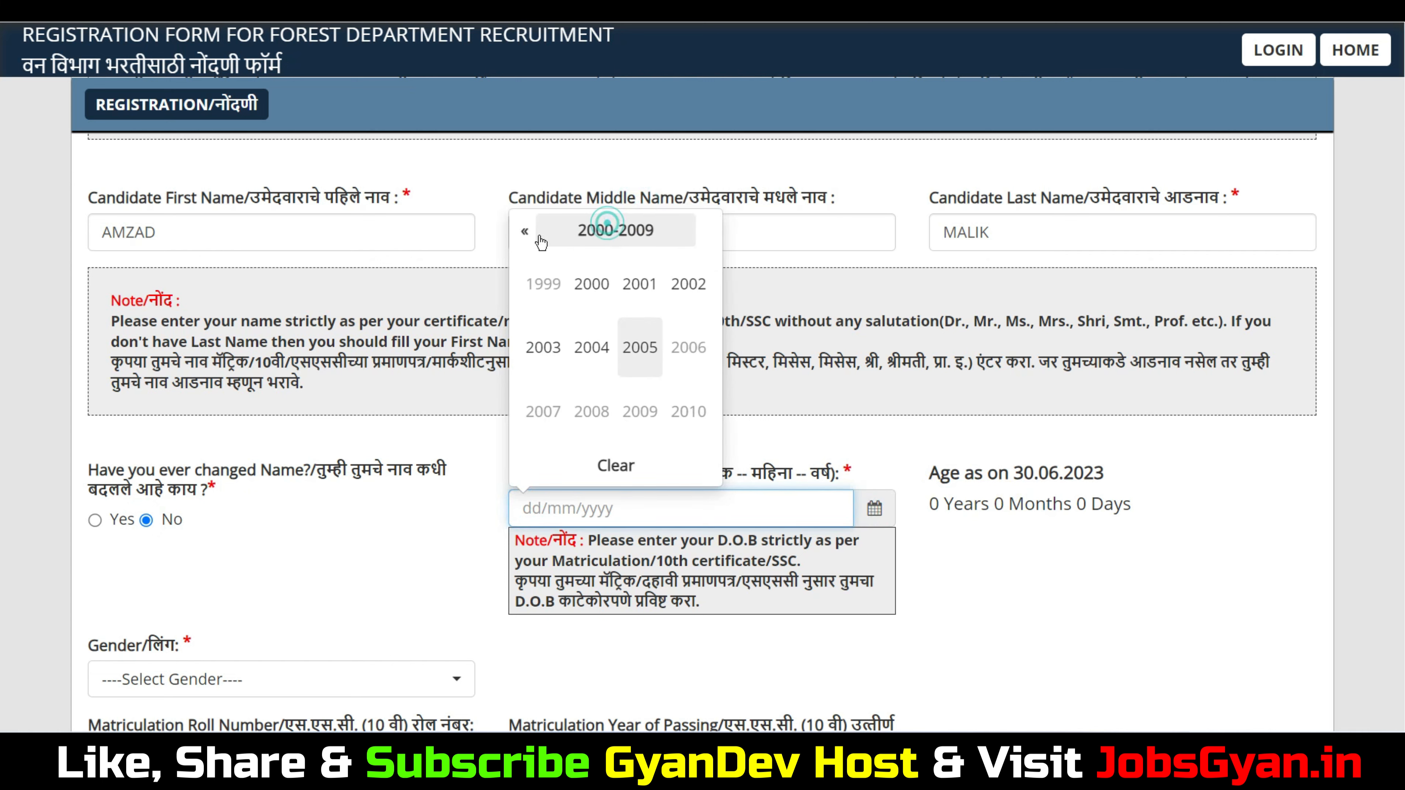
pyautogui.click(640, 285)
pyautogui.click(532, 354)
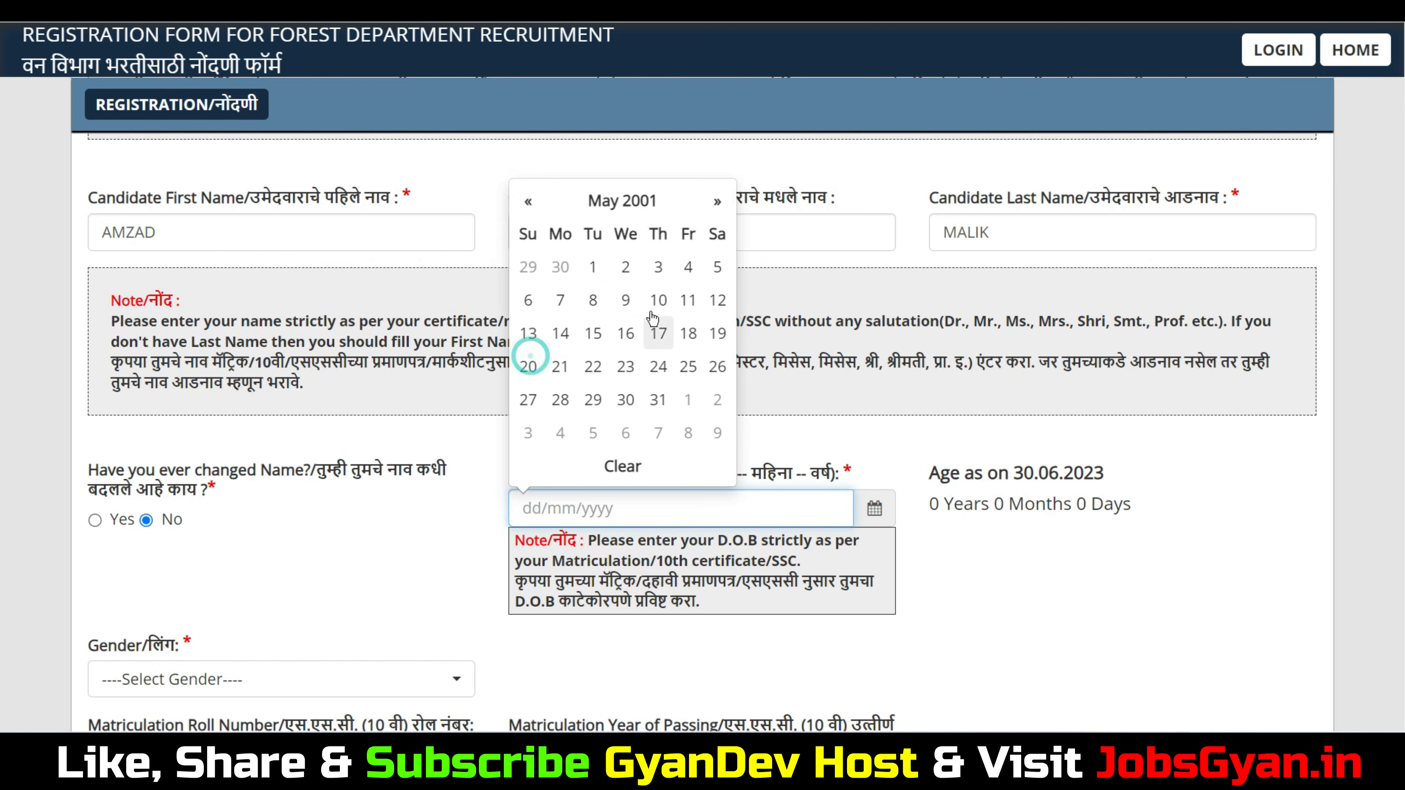
pyautogui.click(625, 267)
pyautogui.scroll(-4, 377, 471)
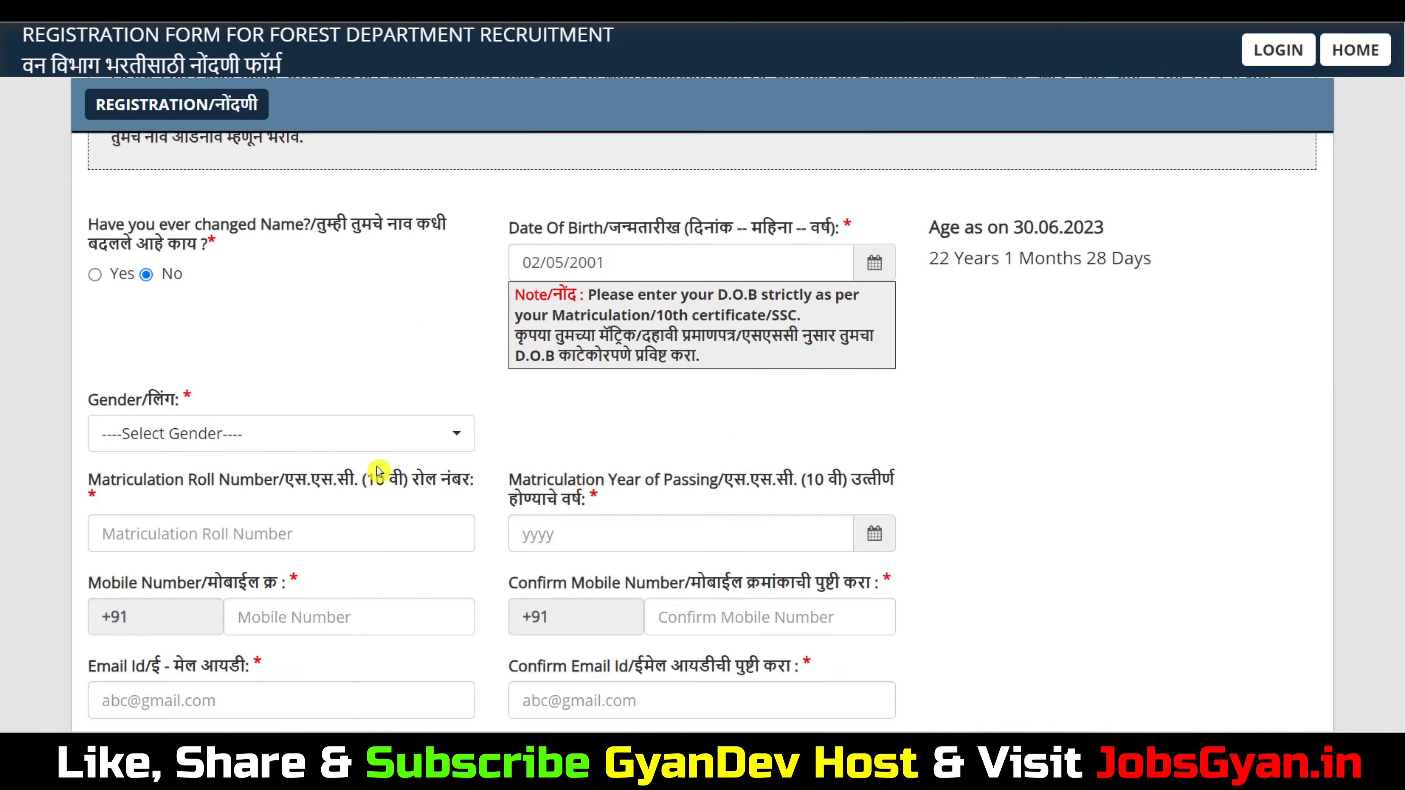
# Choose Male as gender and 2019 as the matriculation passing year
pyautogui.click(200, 436)
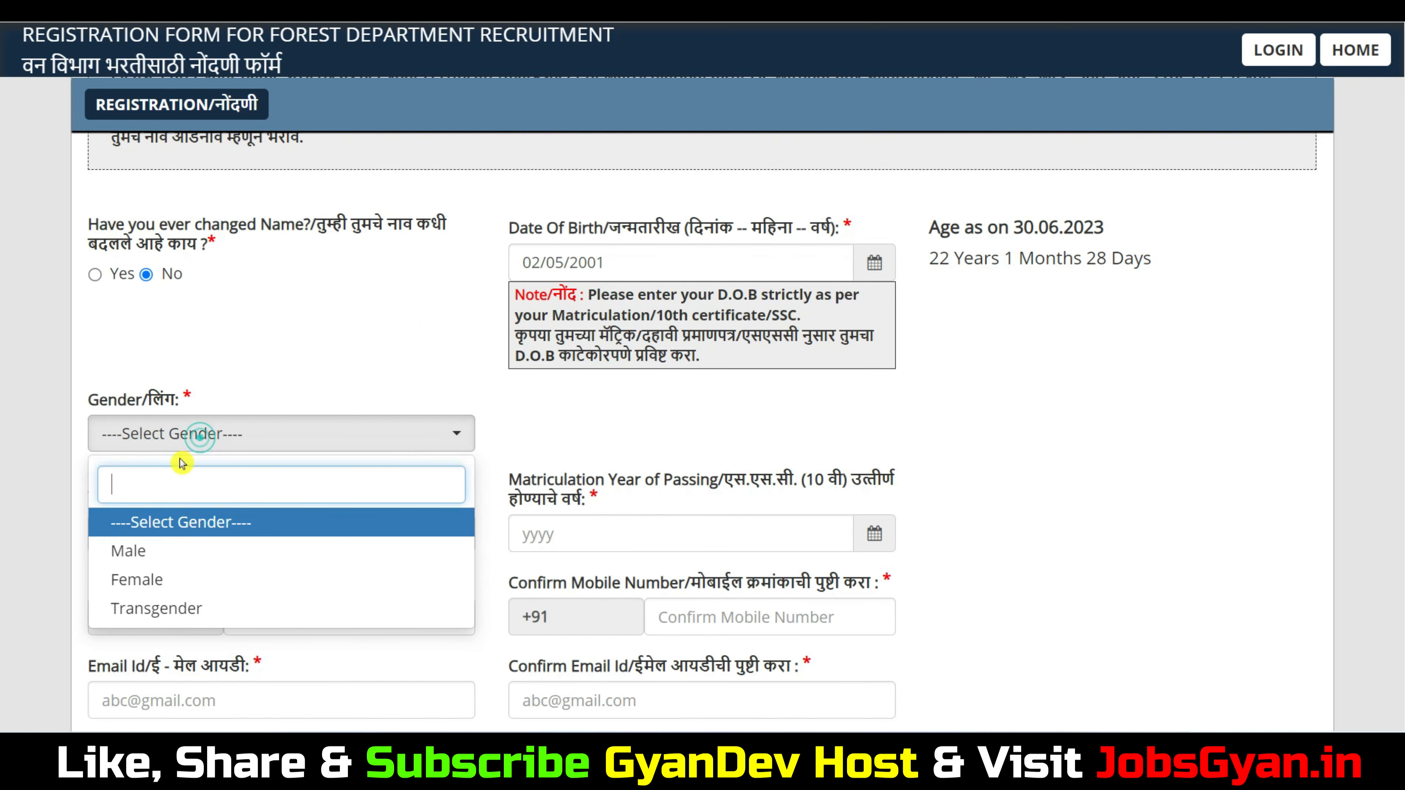
pyautogui.click(148, 553)
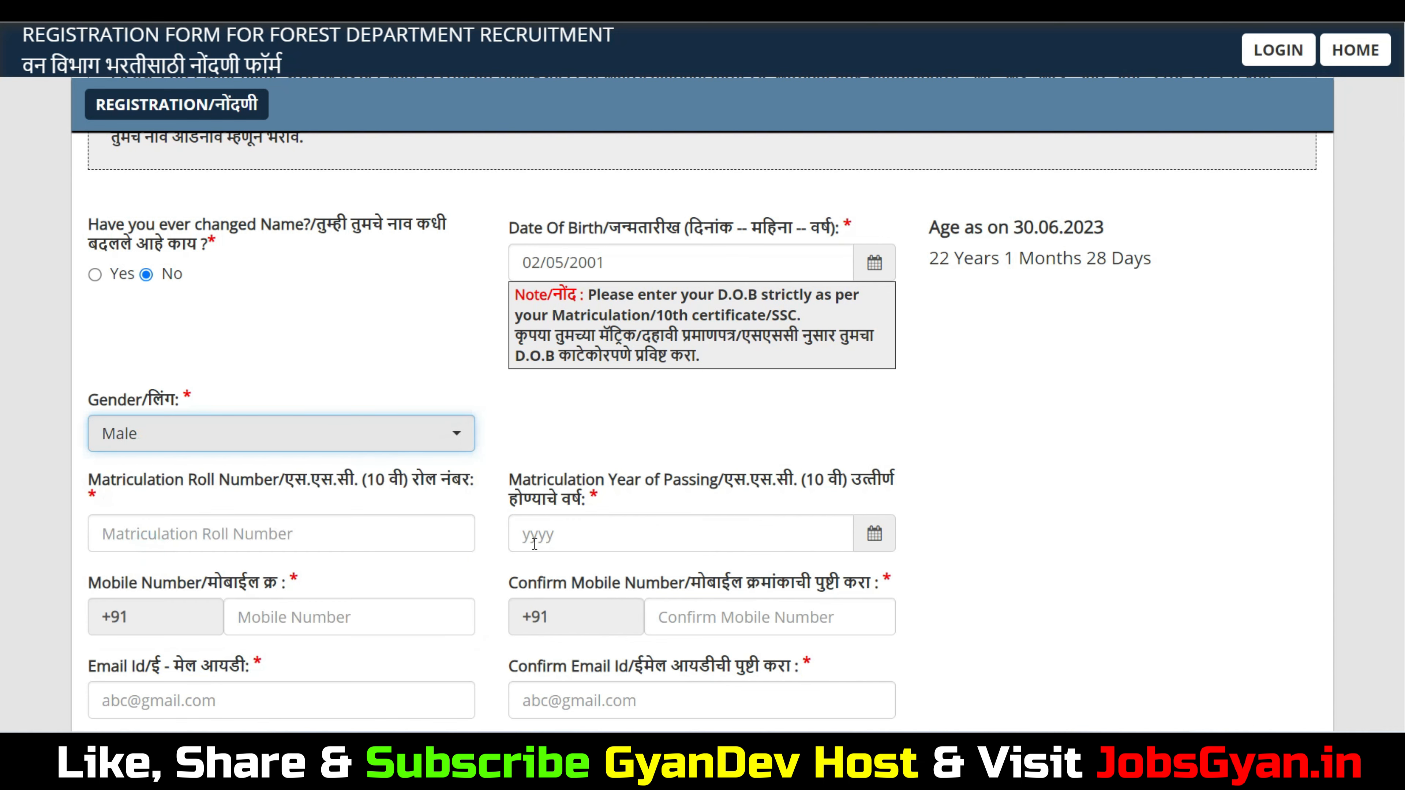
pyautogui.click(866, 534)
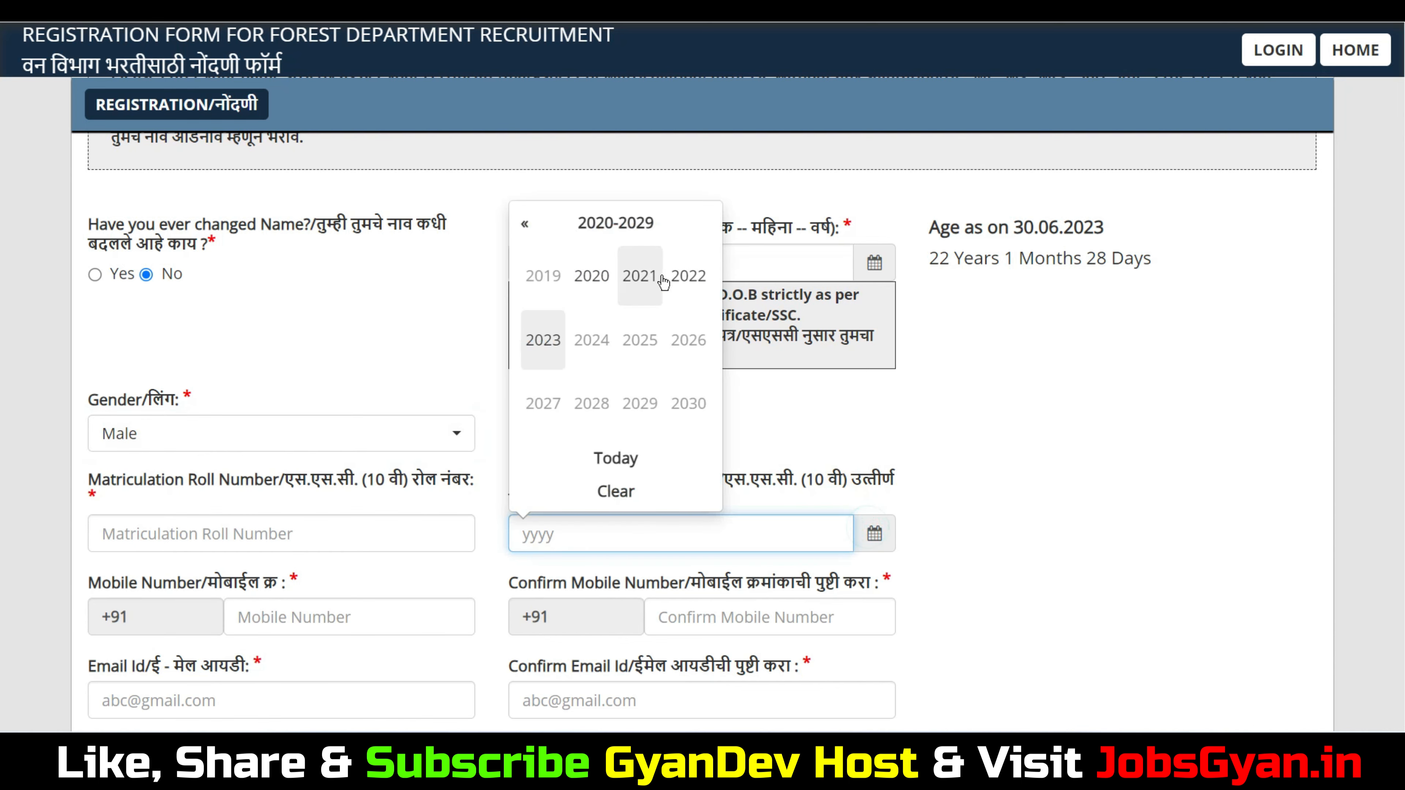
pyautogui.click(548, 277)
pyautogui.scroll(-4, 709, 502)
pyautogui.moveTo(139, 336); pyautogui.dragTo(222, 339)
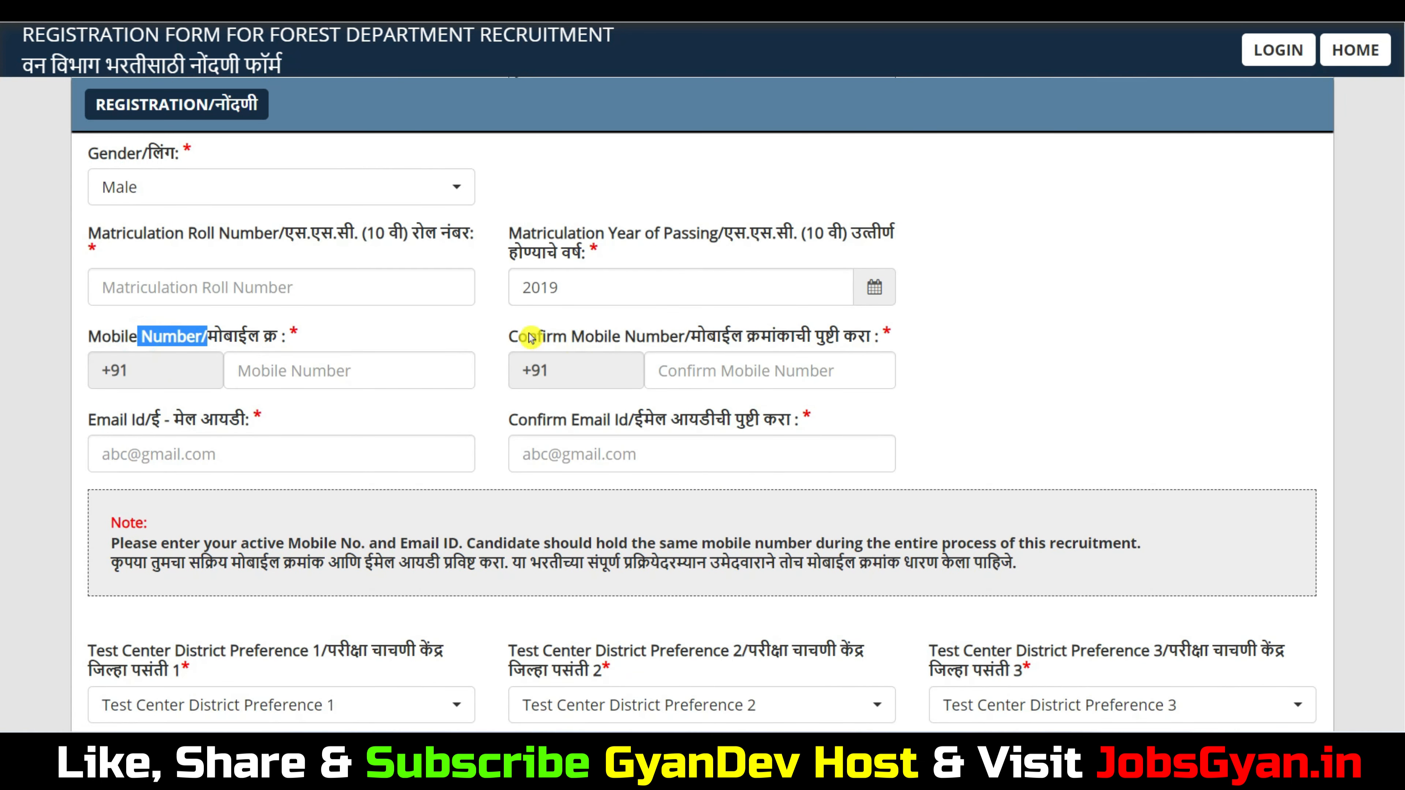
# Check the contact fields and fill in the confirm email field
pyautogui.moveTo(528, 336); pyautogui.dragTo(616, 336)
pyautogui.moveTo(111, 421); pyautogui.dragTo(176, 434)
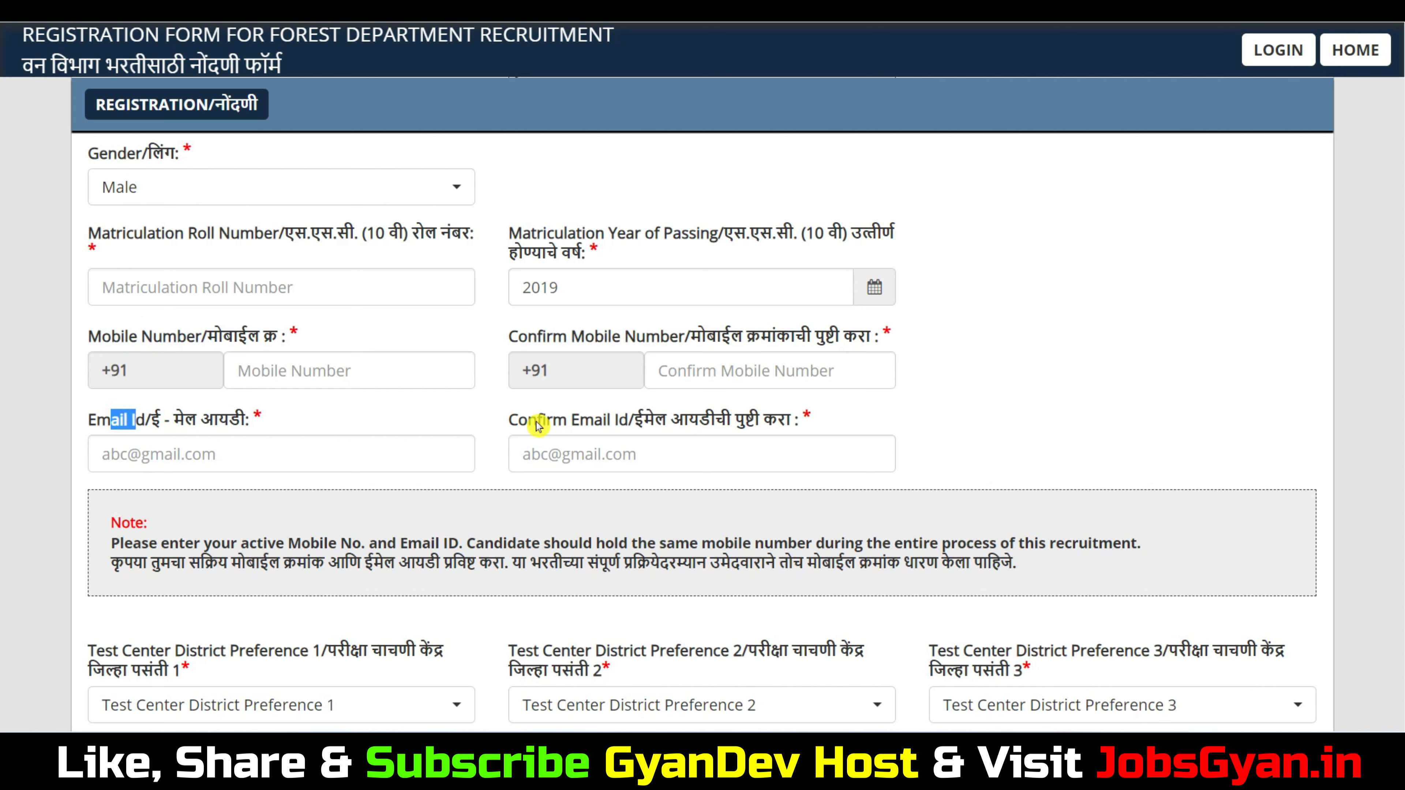
pyautogui.moveTo(536, 420); pyautogui.dragTo(639, 422)
pyautogui.click(621, 461)
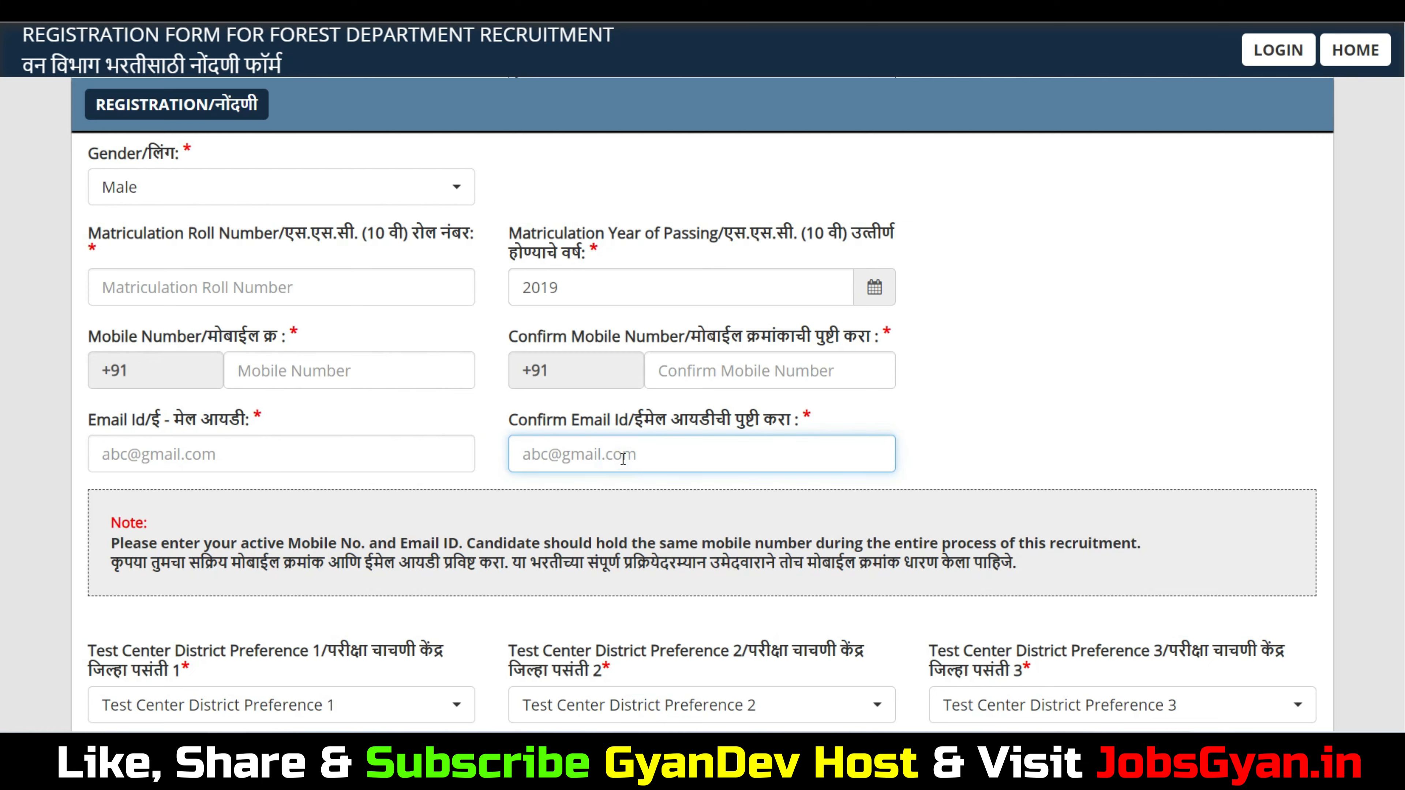
pyautogui.scroll(-4, 428, 465)
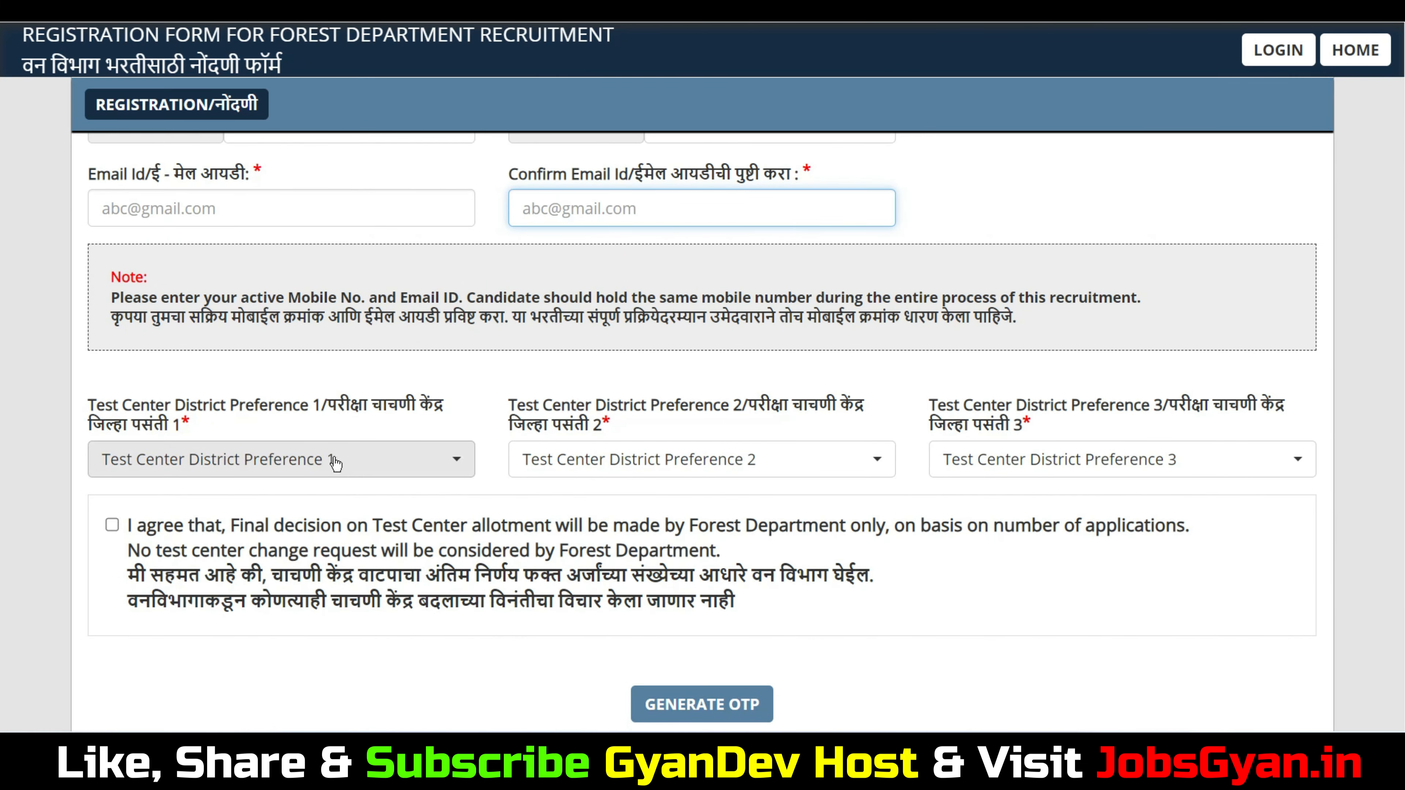
# Set test centre preferences to Ahmednagar, Amravati and Nashik
pyautogui.click(275, 467)
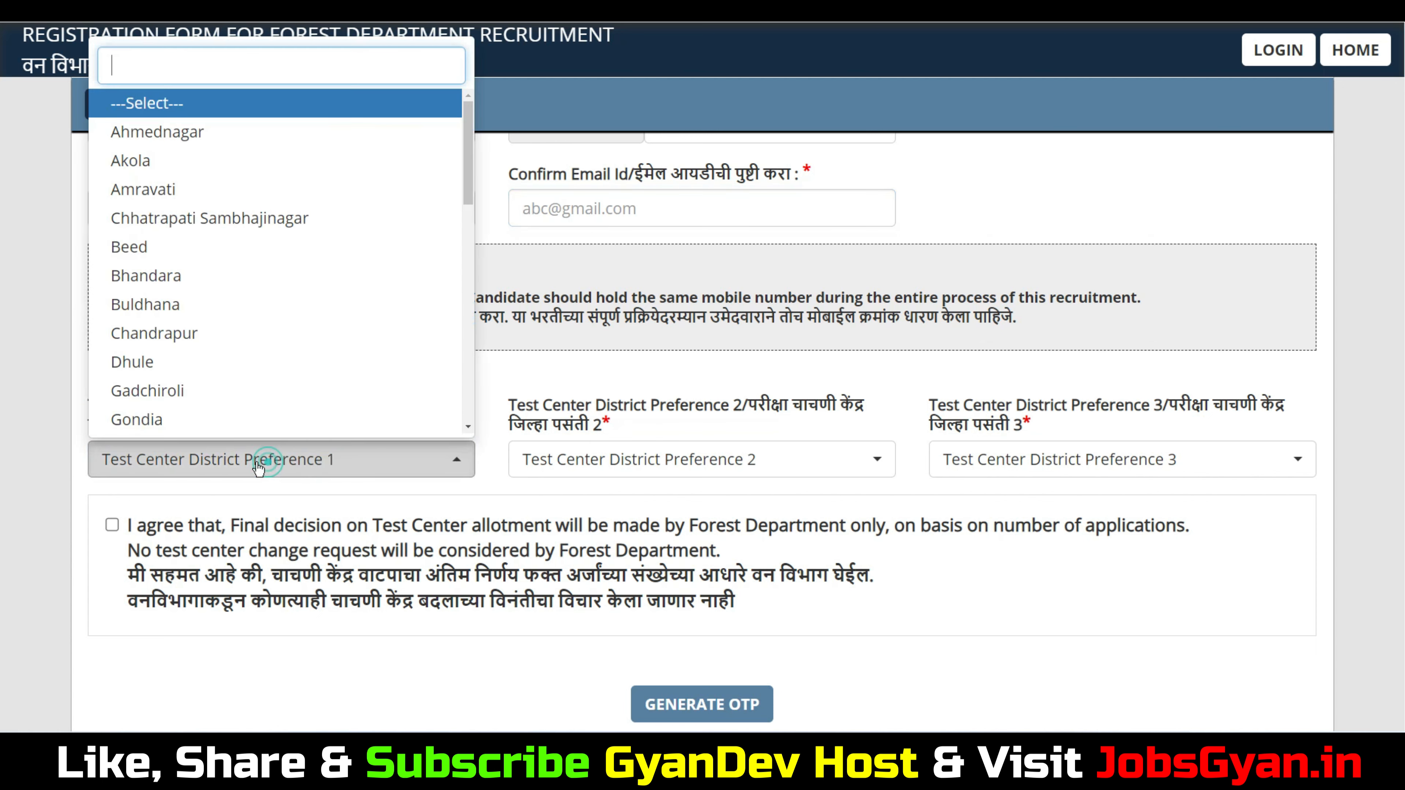
pyautogui.click(161, 131)
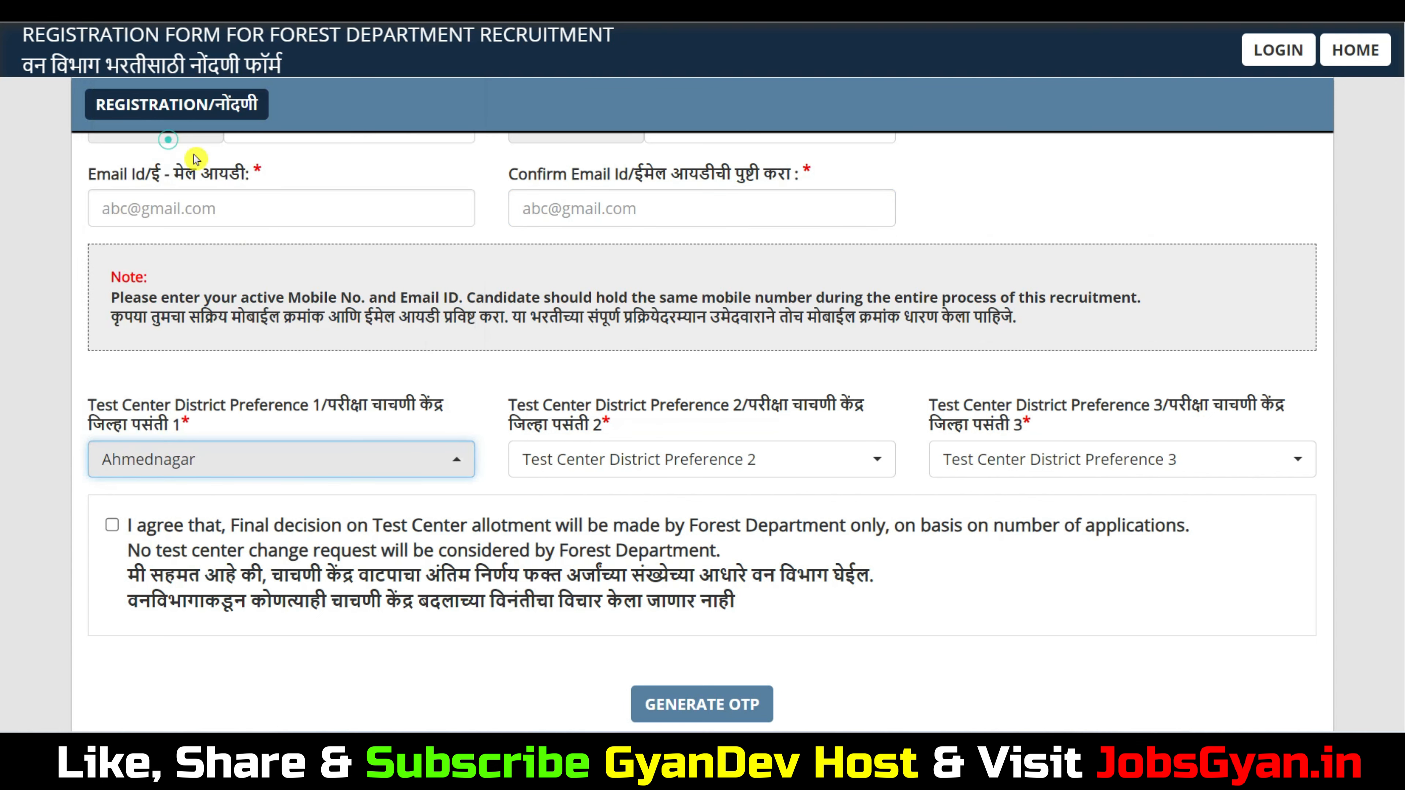
pyautogui.click(619, 463)
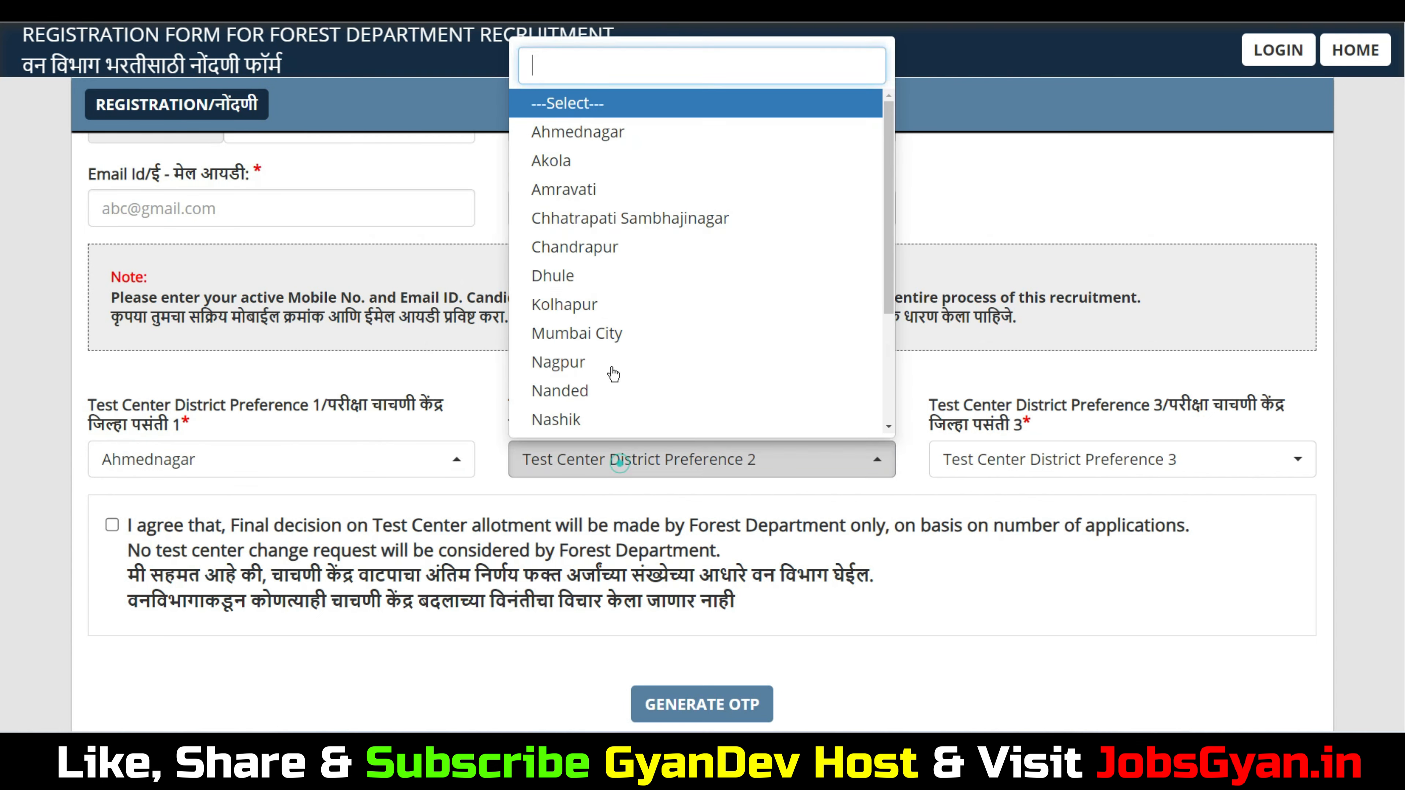
pyautogui.click(588, 198)
pyautogui.click(989, 460)
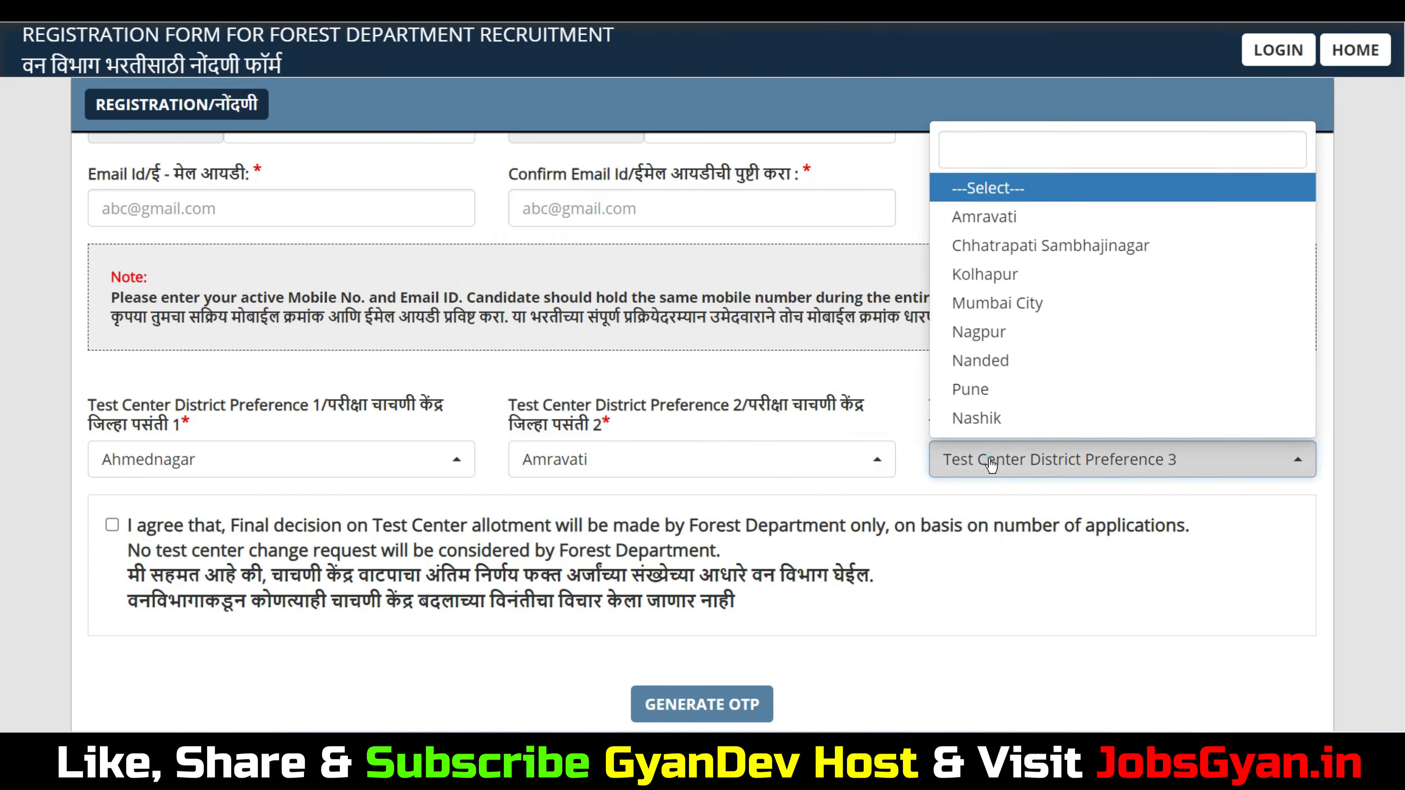
pyautogui.click(1017, 420)
# Accept the test-centre allotment terms and request OTPs for mobile and email
pyautogui.scroll(-4, 1018, 424)
pyautogui.click(111, 279)
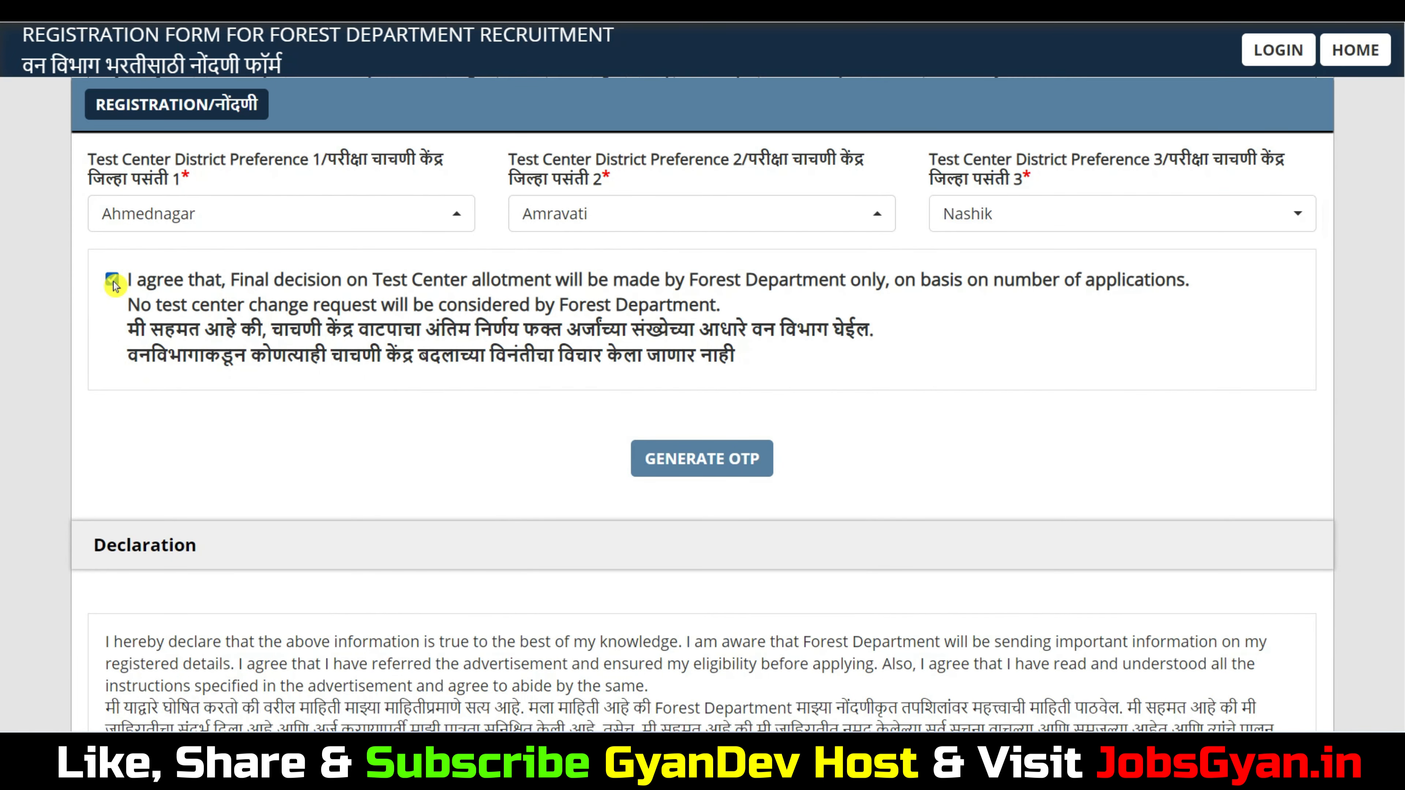
pyautogui.scroll(-2, 533, 361)
pyautogui.click(728, 327)
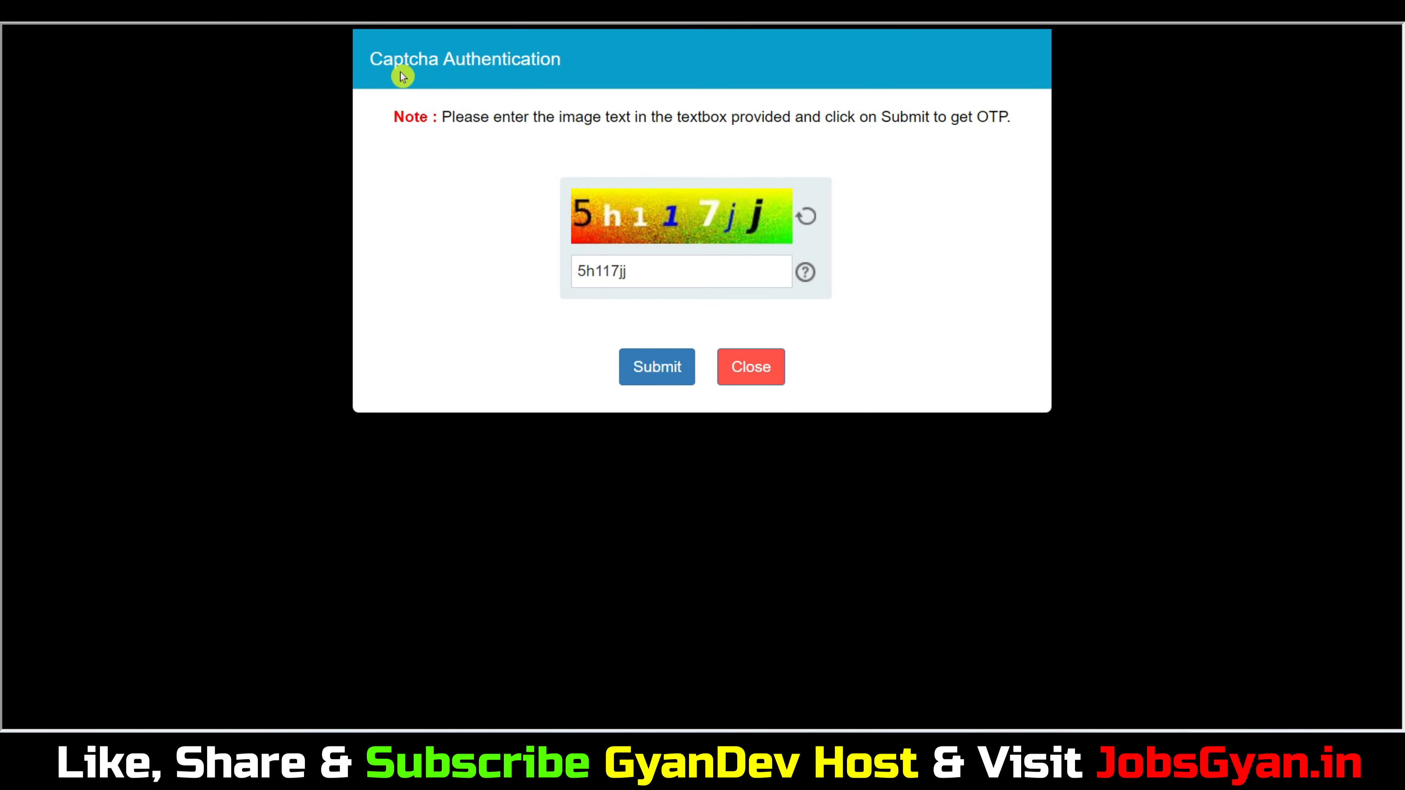
# Answer the captcha and submit it to receive the mobile and email OTPs
pyautogui.moveTo(388, 59); pyautogui.dragTo(559, 60)
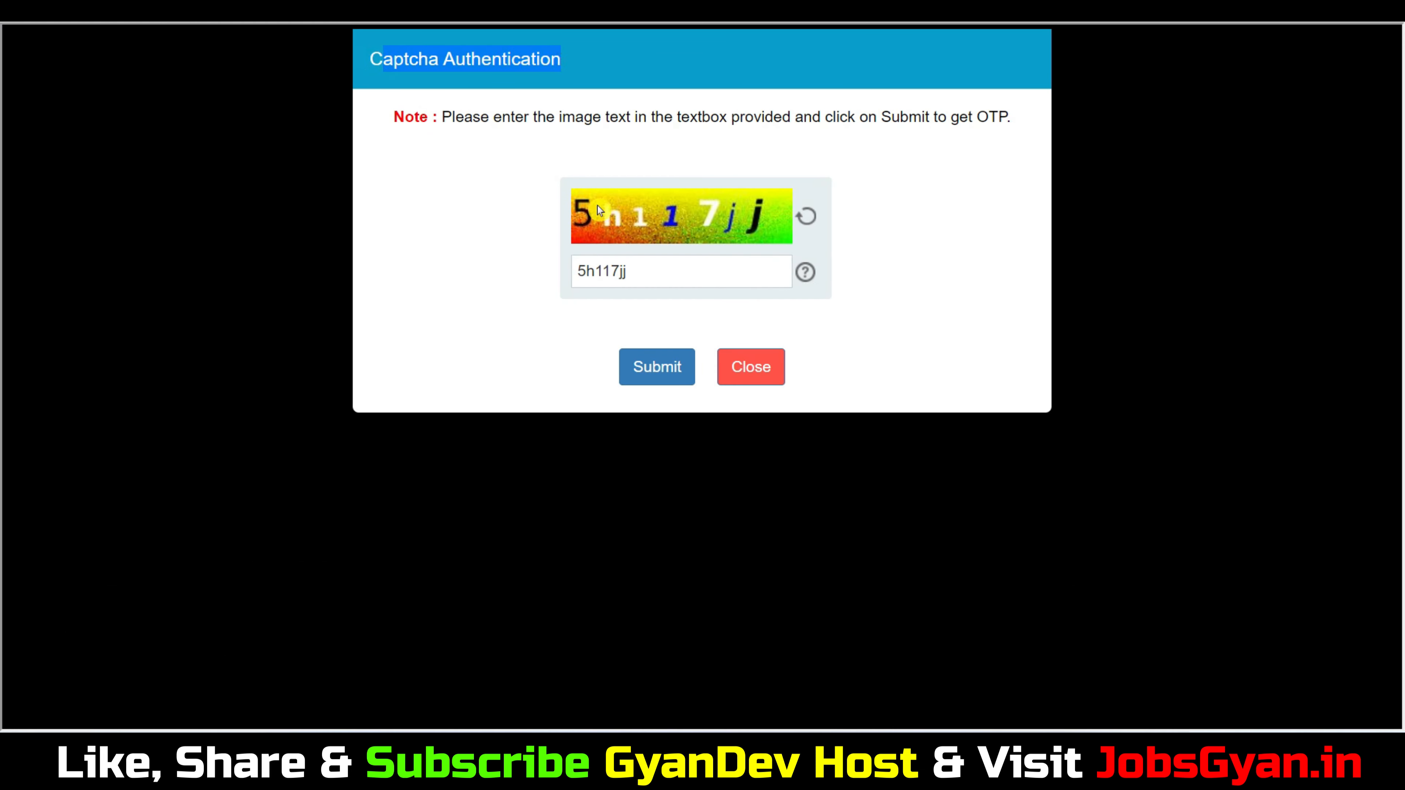
pyautogui.click(671, 276)
pyautogui.click(675, 365)
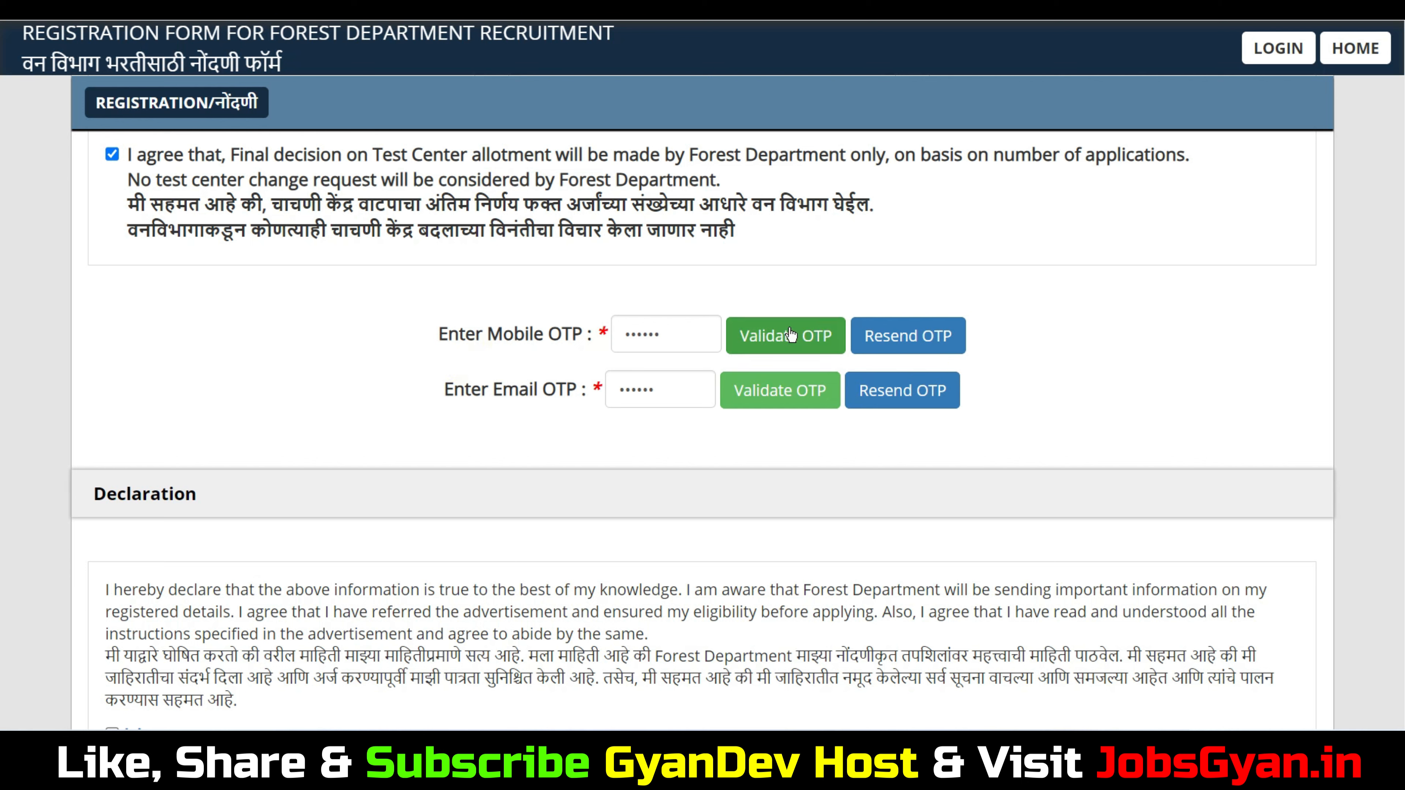
# Validate the mobile and email OTPs, dismissing each success alert
pyautogui.click(807, 338)
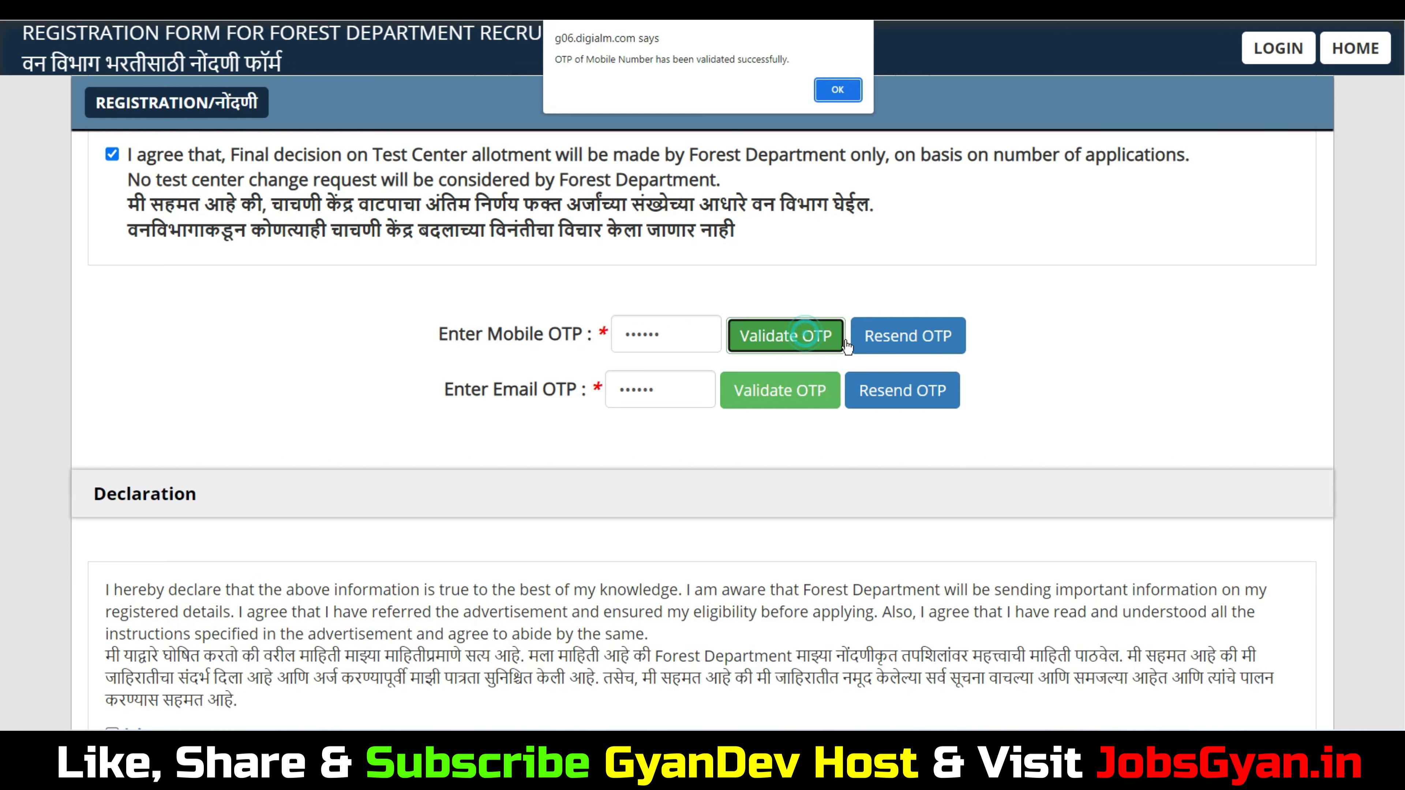
pyautogui.click(817, 93)
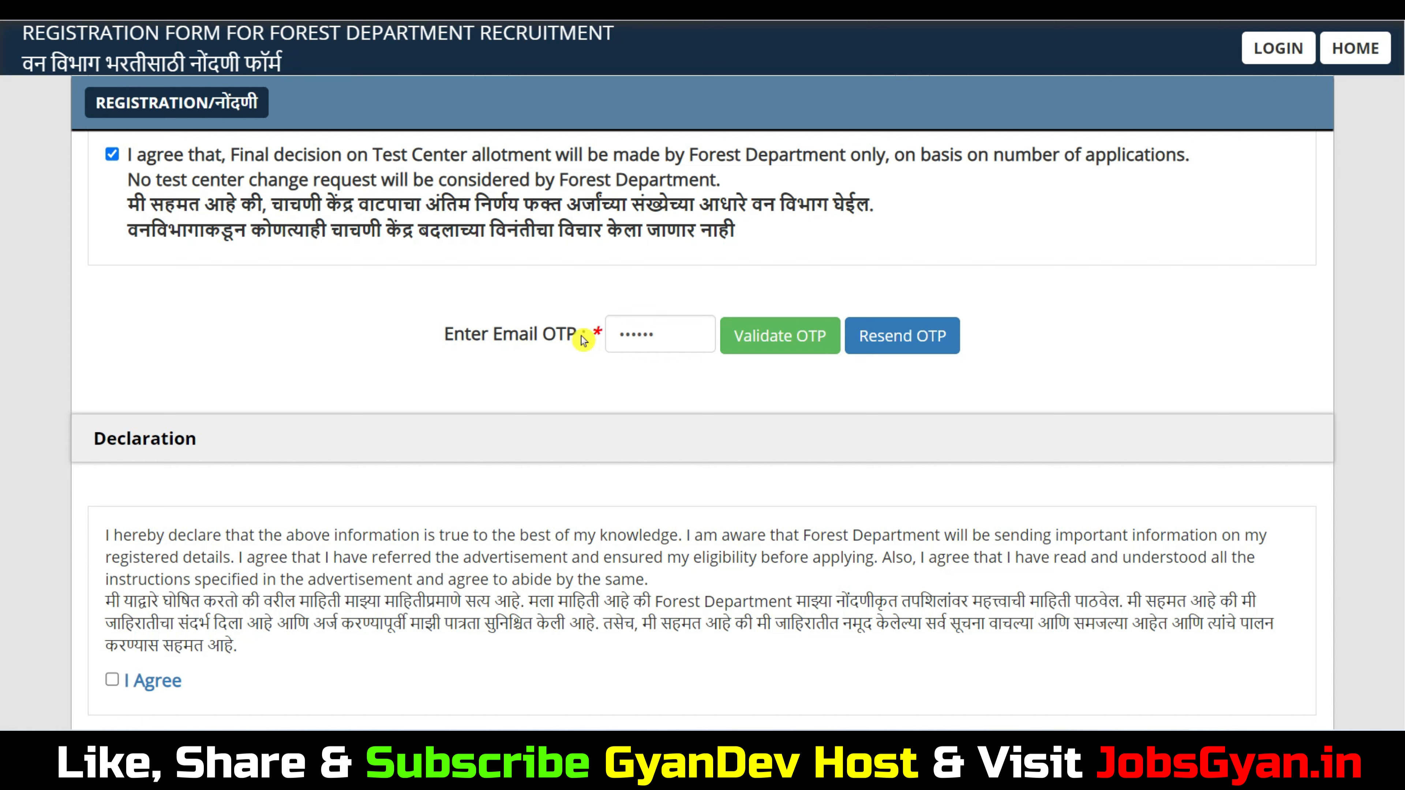
pyautogui.click(624, 329)
pyautogui.click(782, 350)
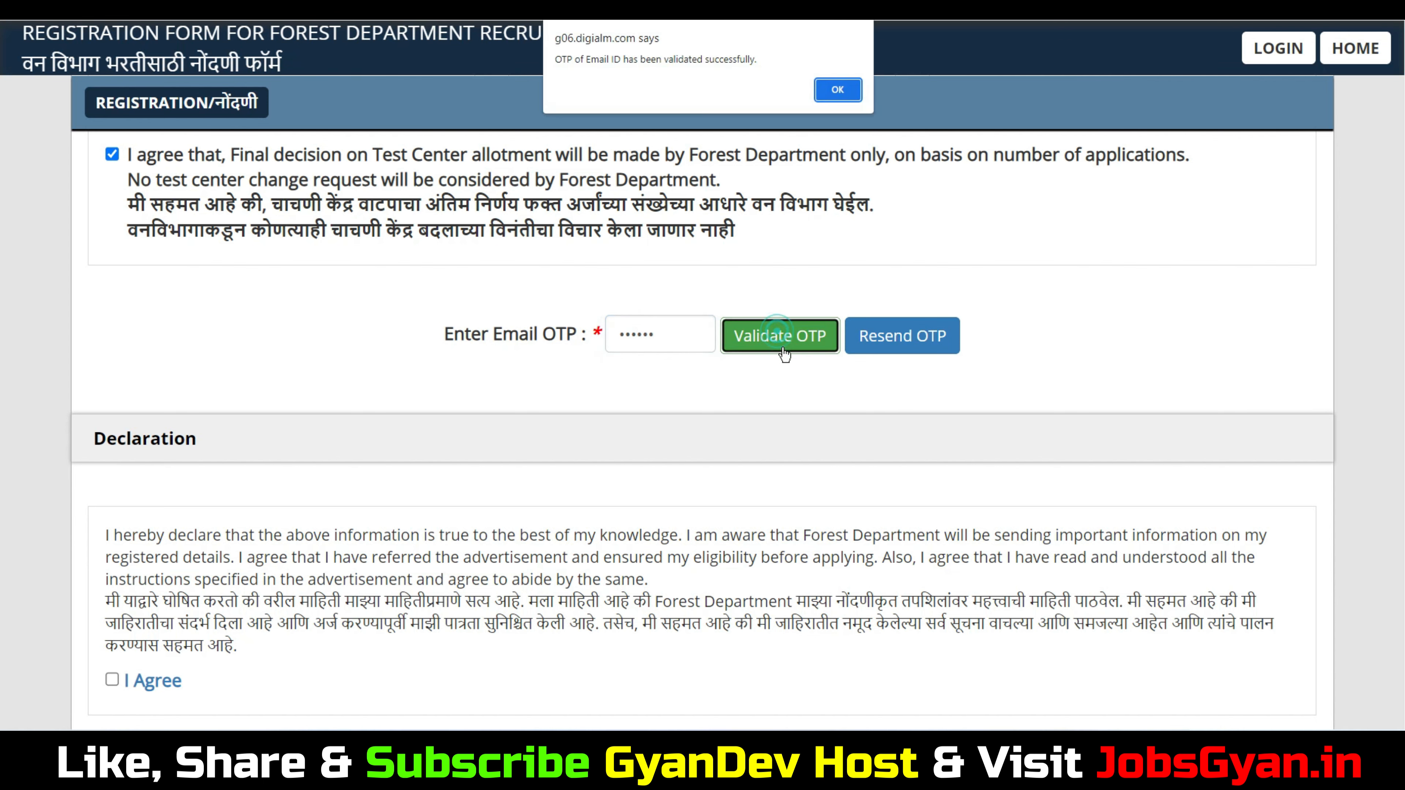
pyautogui.click(836, 89)
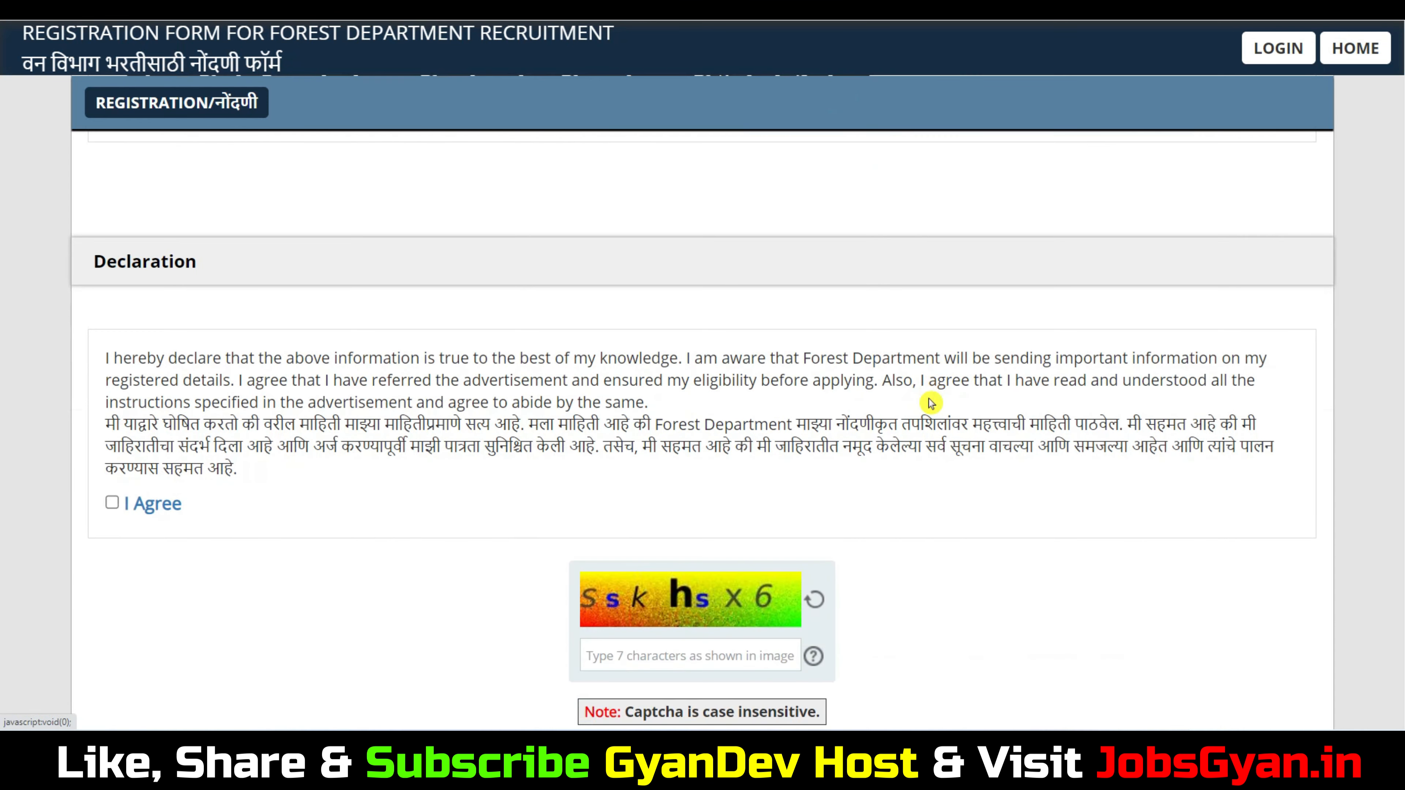
# Tick the I Agree declaration and fill the reverification captcha box
pyautogui.click(112, 502)
pyautogui.scroll(-3, 698, 444)
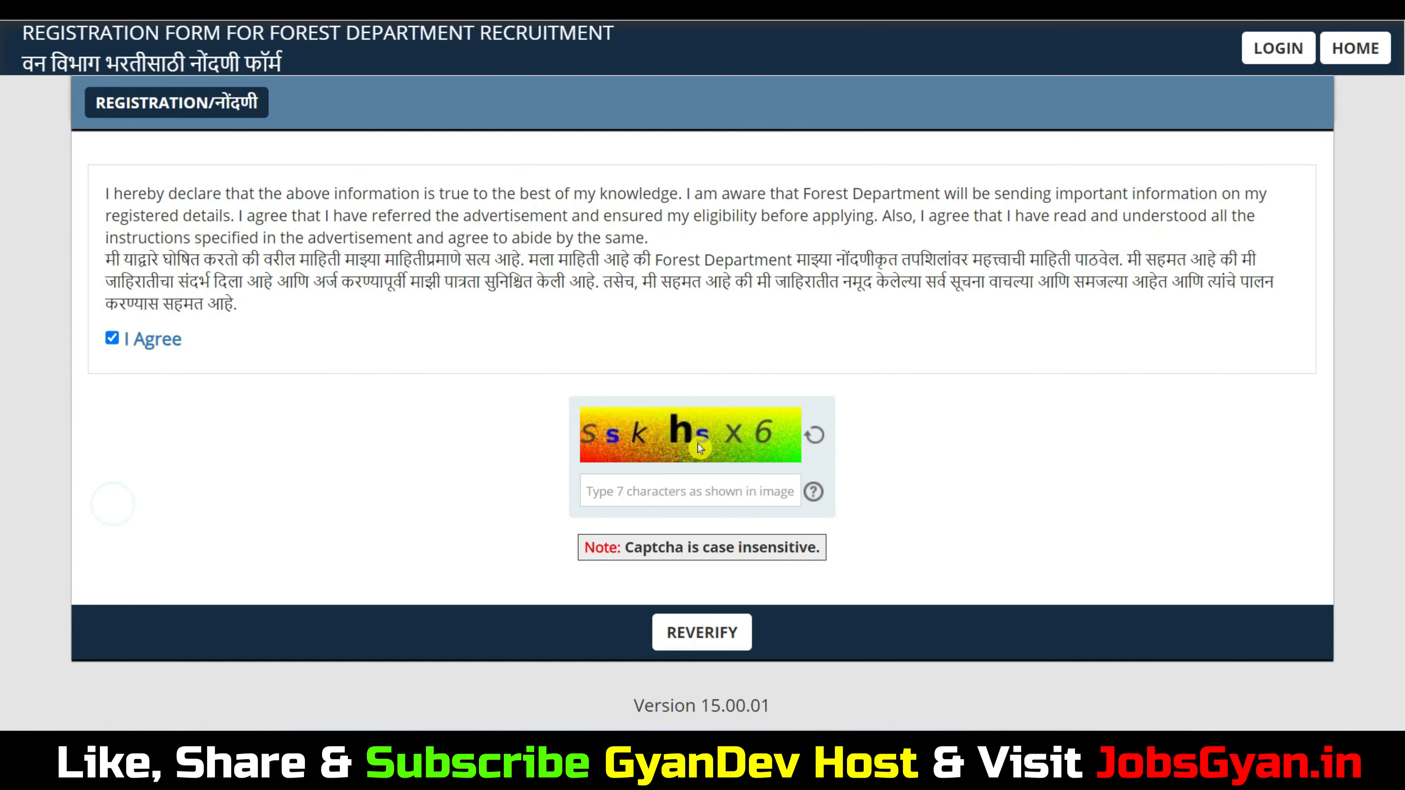
pyautogui.click(687, 494)
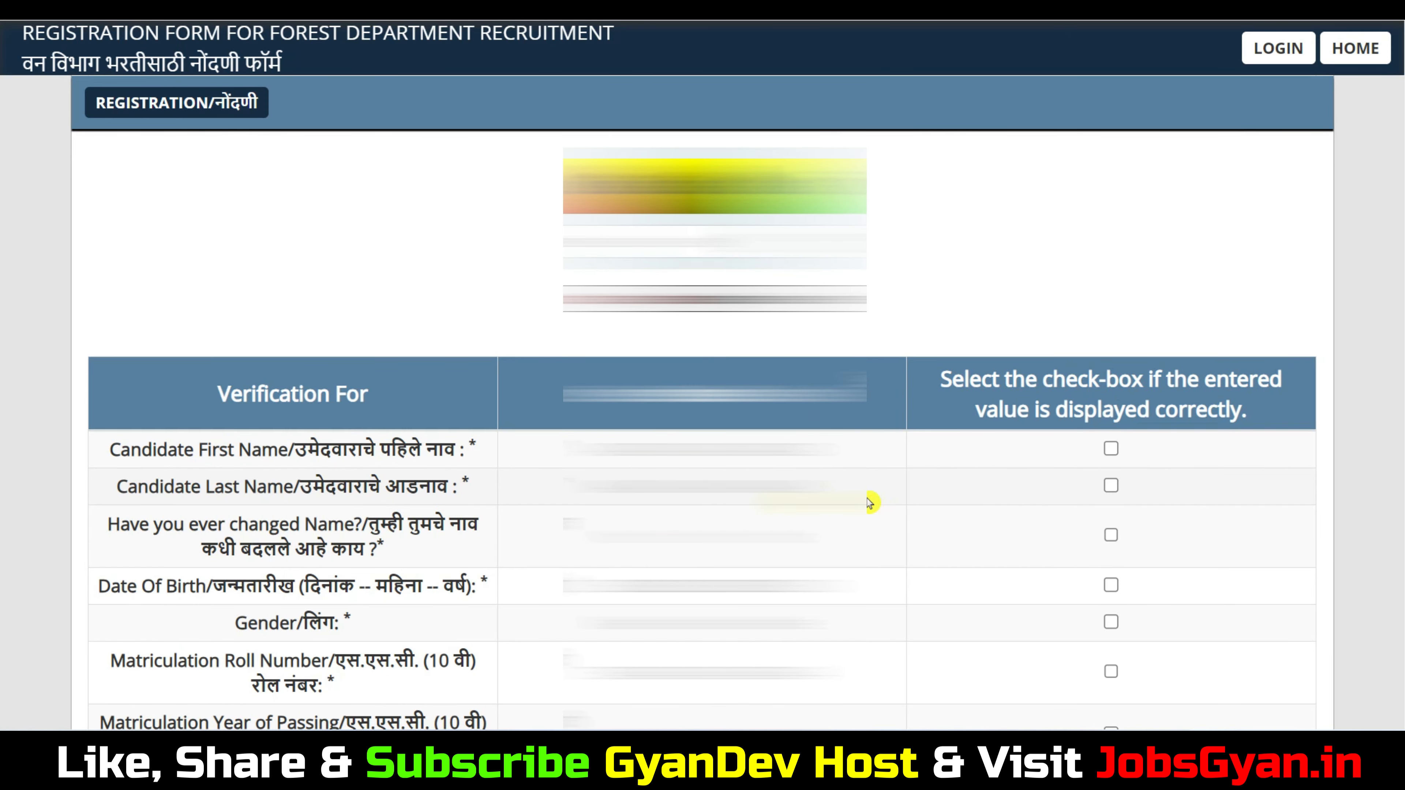
# Tick verification boxes for first name, last name, name change, birth date, matriculation roll number and mobile
pyautogui.scroll(-2, 328, 435)
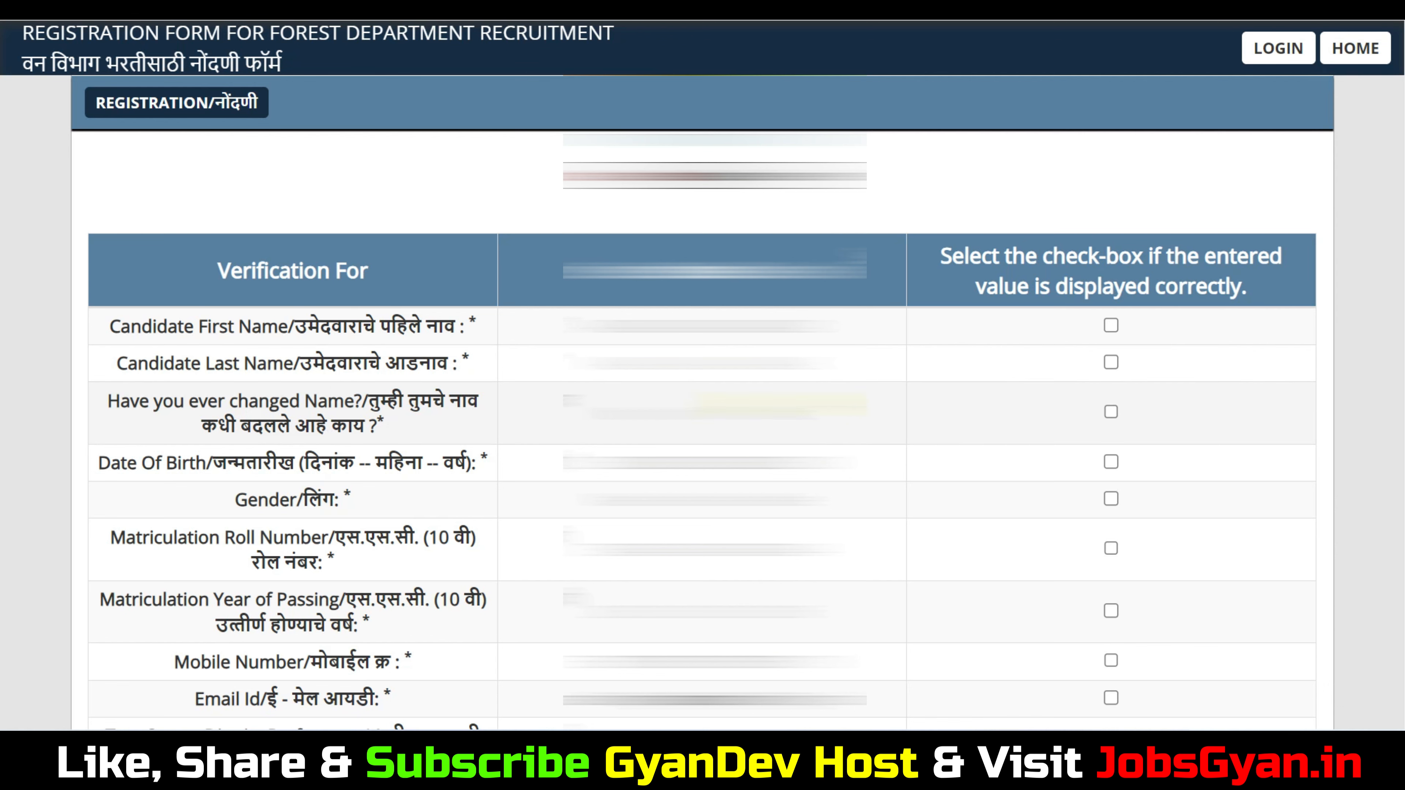
pyautogui.scroll(-2, 702, 431)
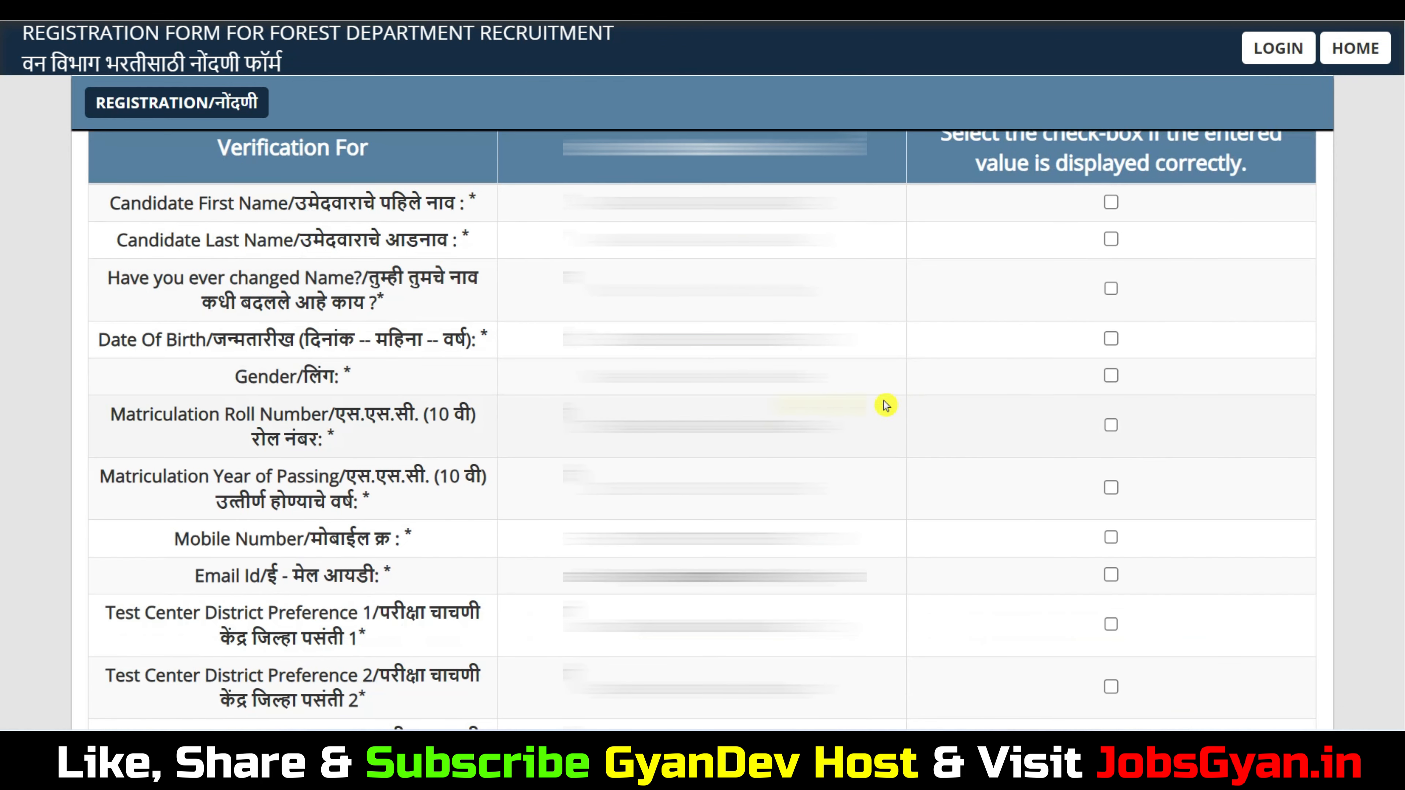
pyautogui.click(1112, 204)
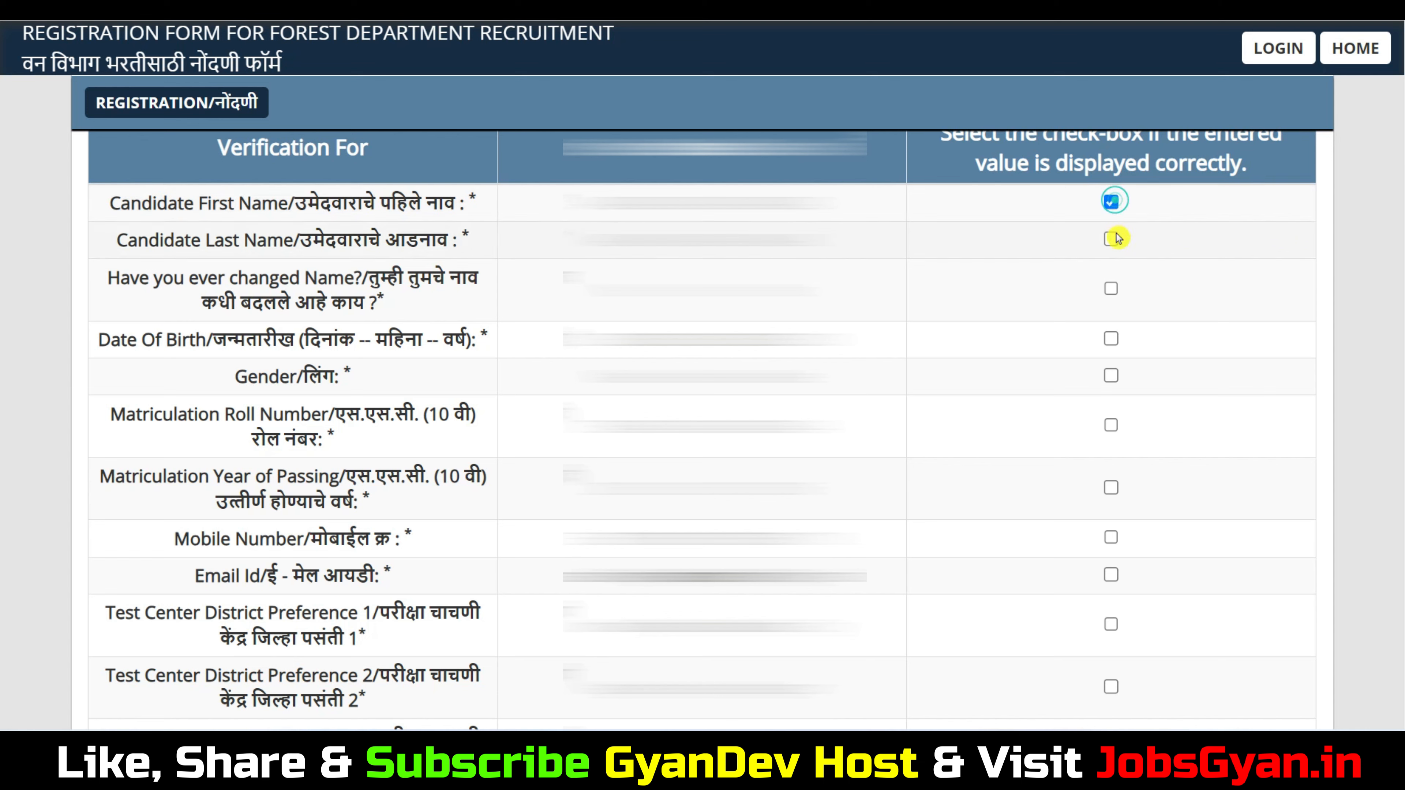
pyautogui.click(1111, 288)
pyautogui.click(1111, 338)
pyautogui.click(1111, 376)
pyautogui.click(1112, 426)
pyautogui.click(1112, 534)
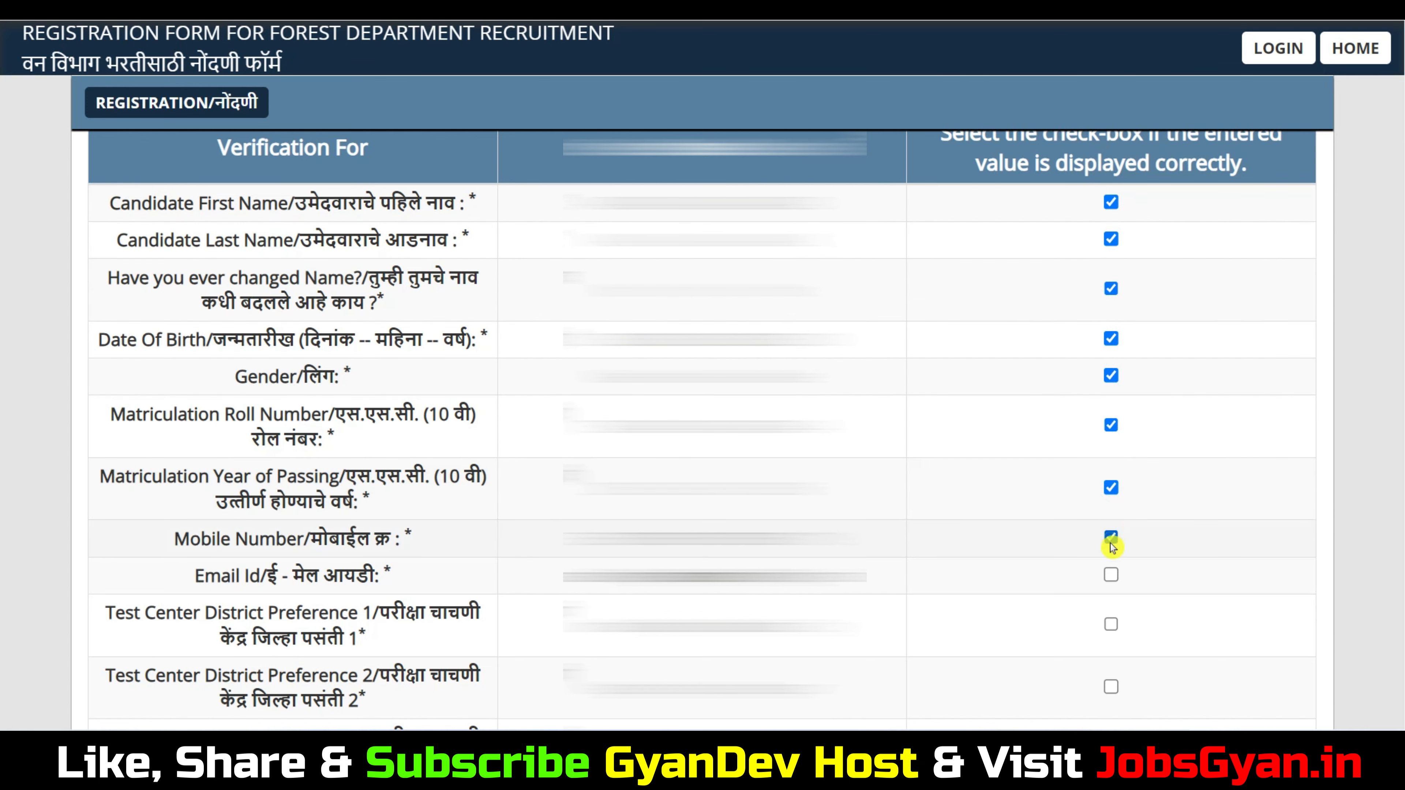